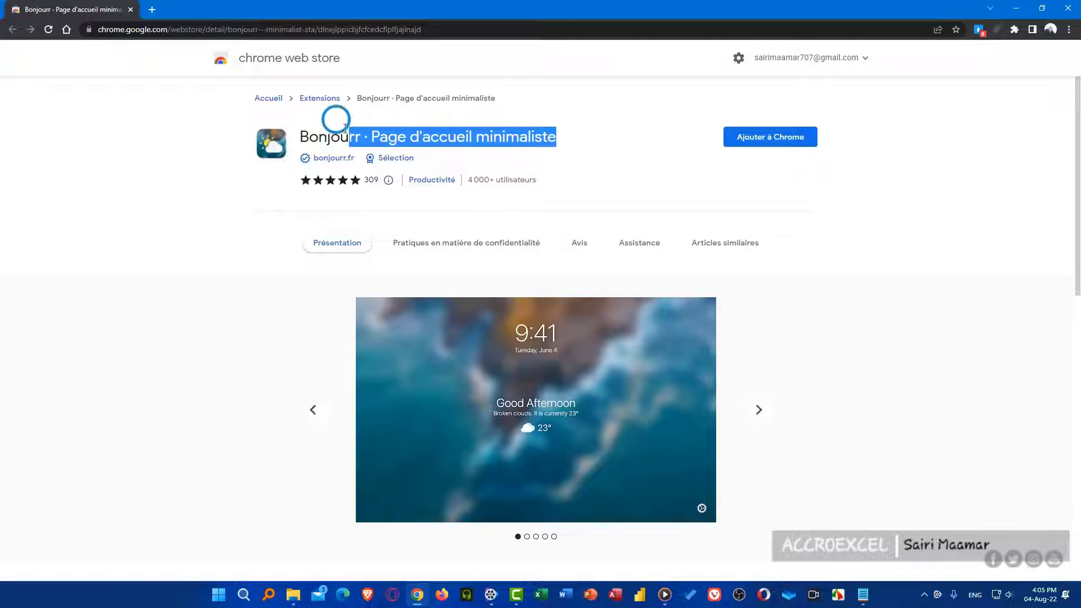
# - Add the Bonjourr extension to Chrome and keep its start page as the page for new tabs
pyautogui.click(600, 129)
pyautogui.click(751, 137)
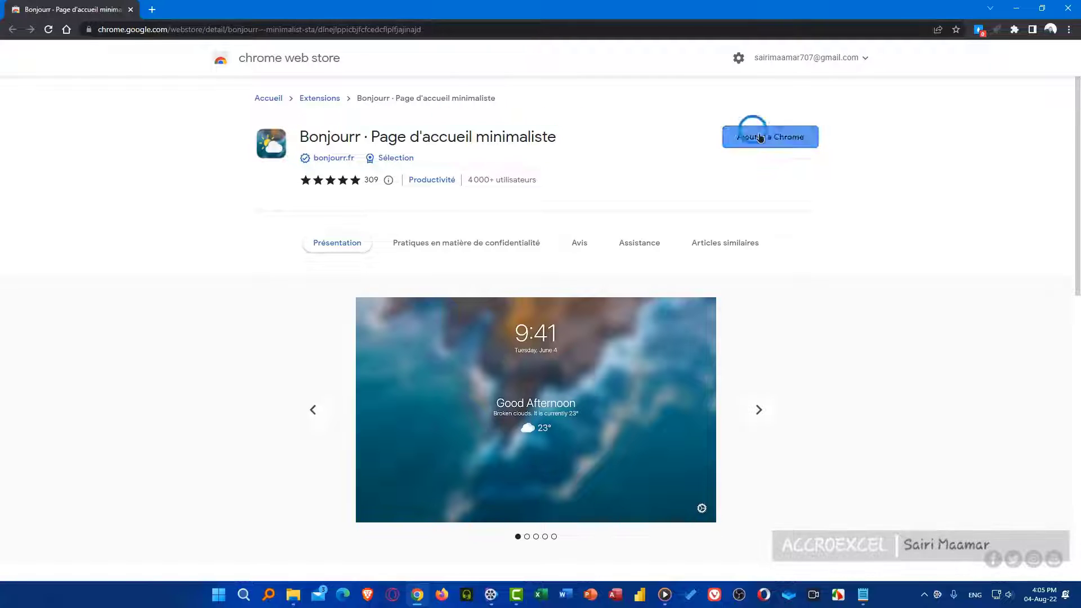
pyautogui.click(562, 139)
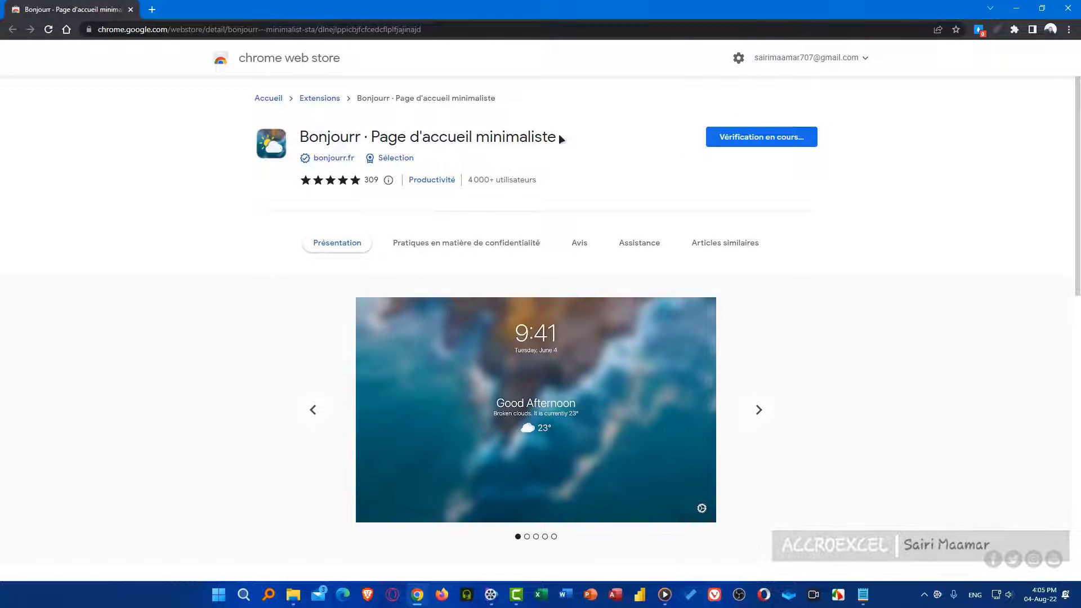
pyautogui.click(152, 10)
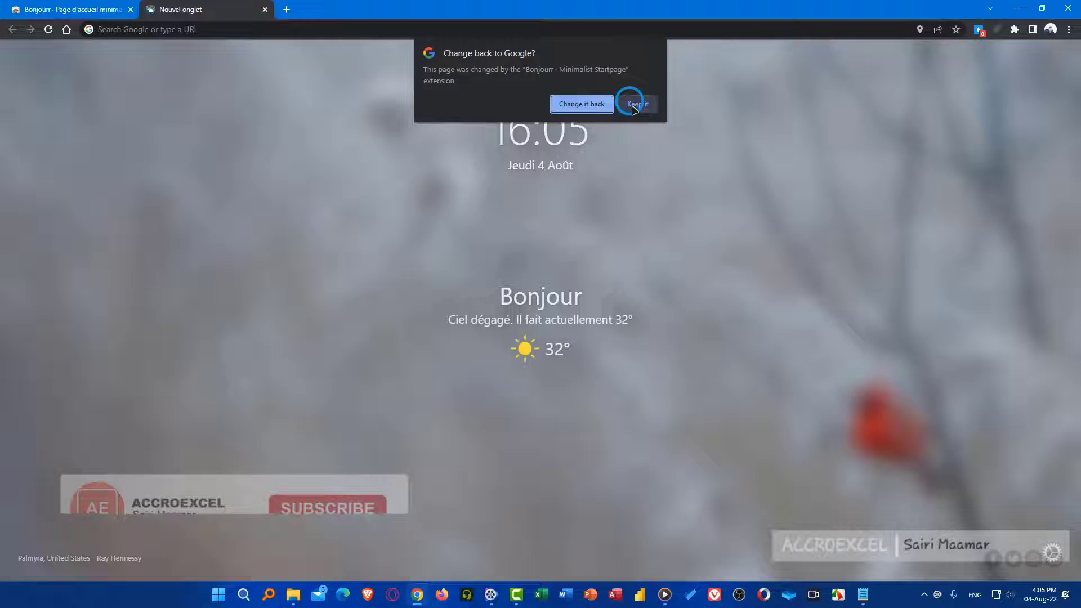
pyautogui.click(636, 103)
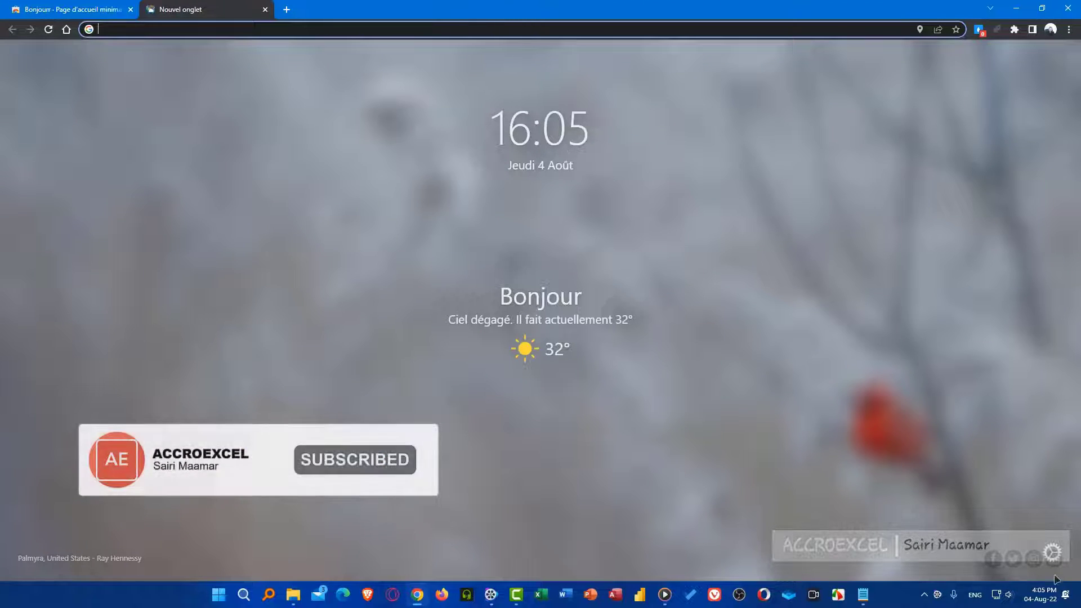
# - With all of the start page's settings shown, set the greeting name to ACCROEXCEL and the language to English
pyautogui.click(1051, 552)
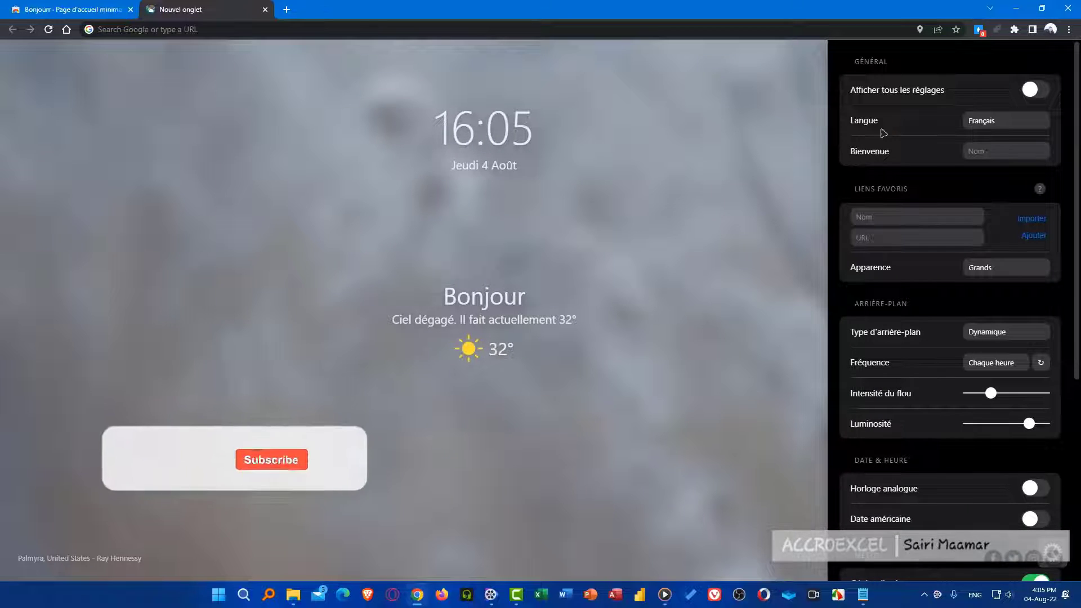
pyautogui.click(1040, 91)
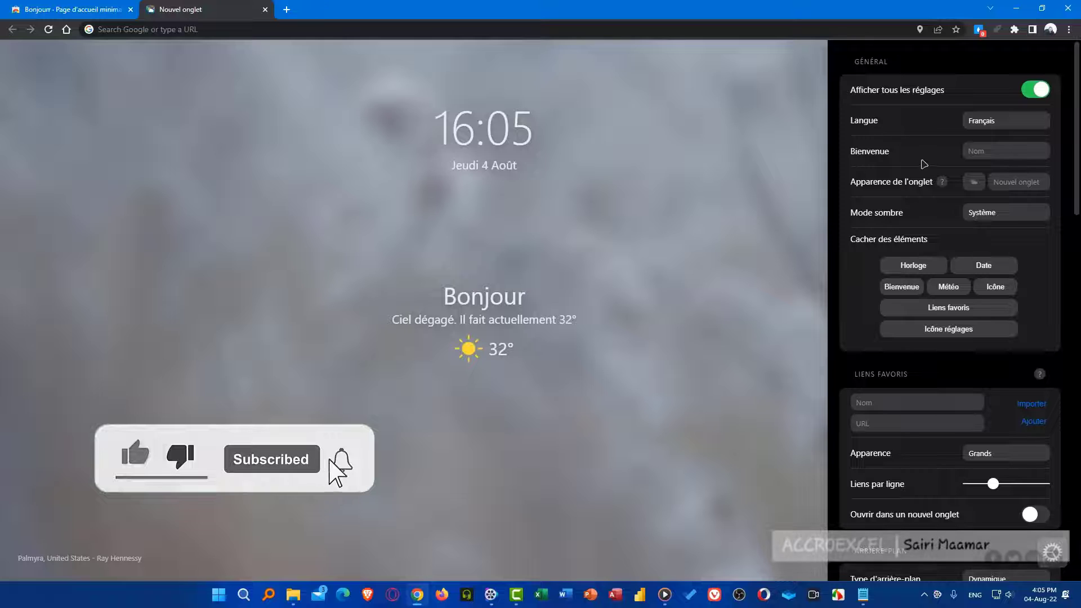
pyautogui.click(975, 151)
pyautogui.write('A')
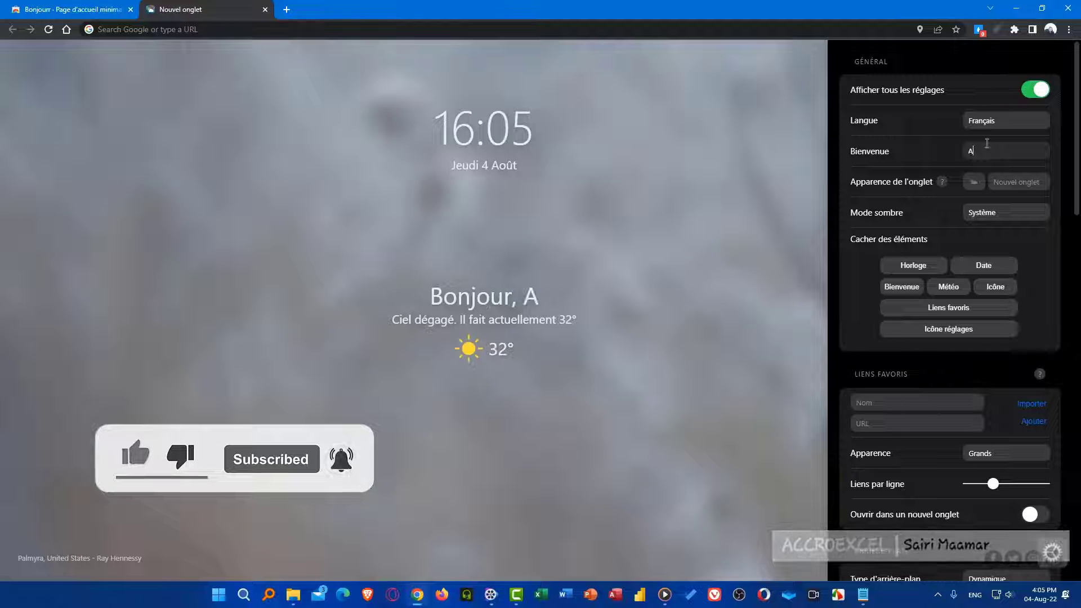
pyautogui.write('CCROE')
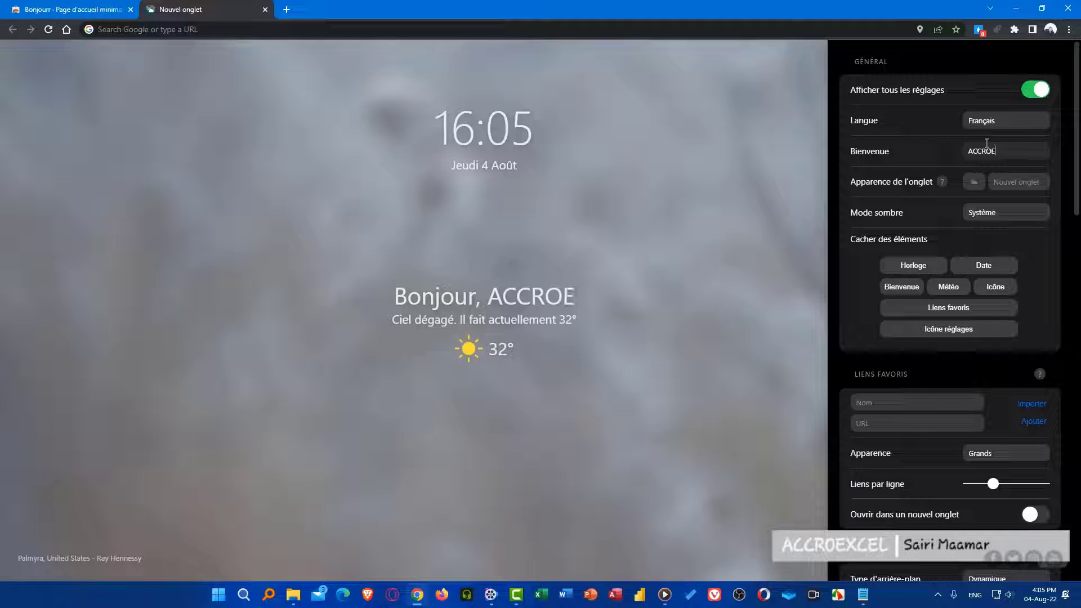
pyautogui.write('XCEL')
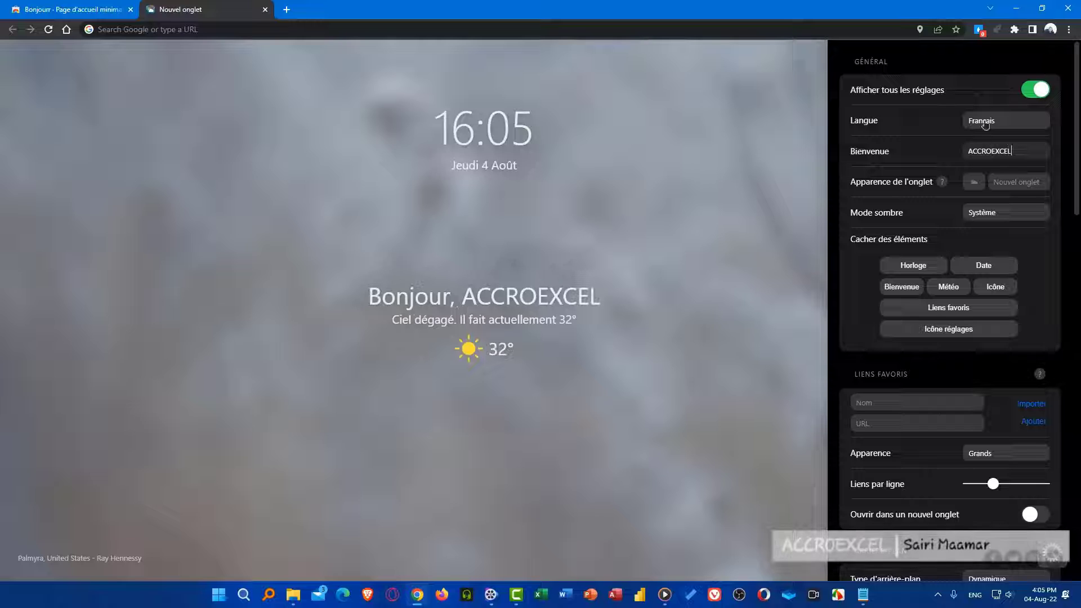
pyautogui.click(984, 120)
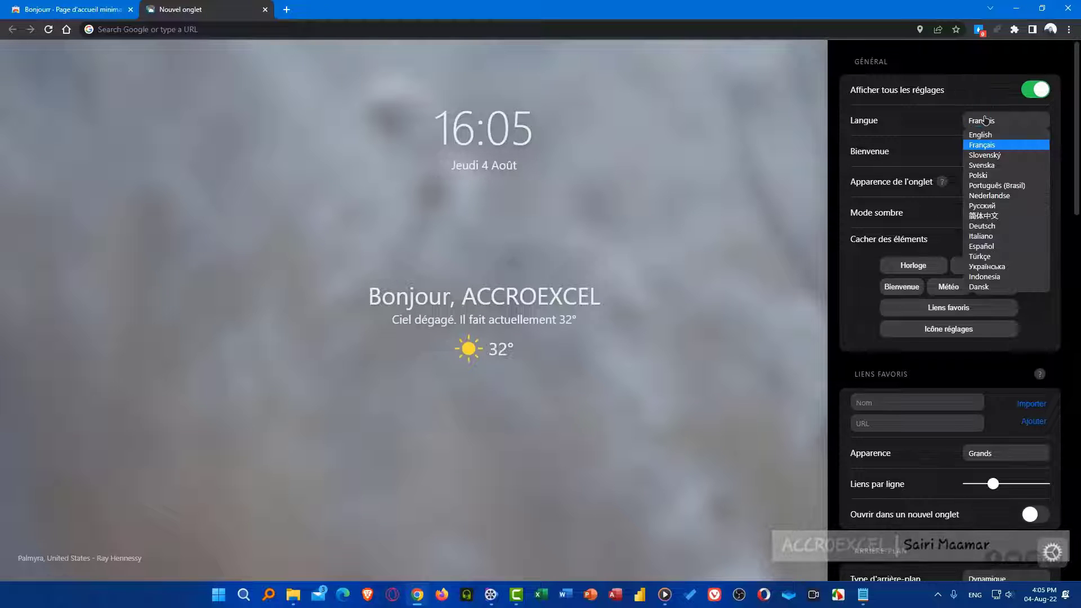
pyautogui.click(1005, 138)
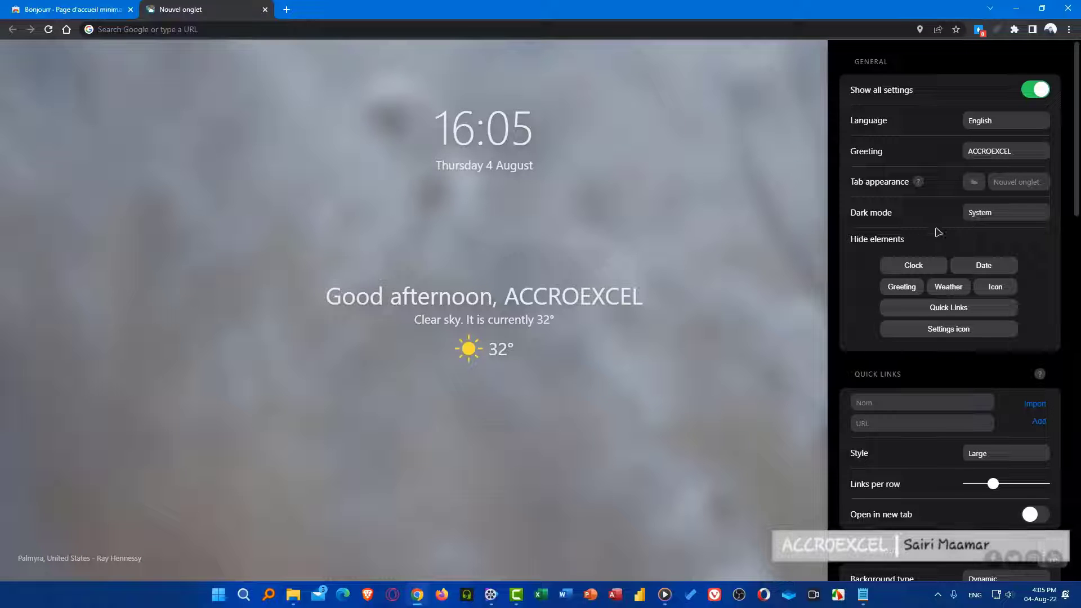
# - Try hiding the clock and the greeting on the start page, showing each of them again
pyautogui.scroll(-1, 1066, 197)
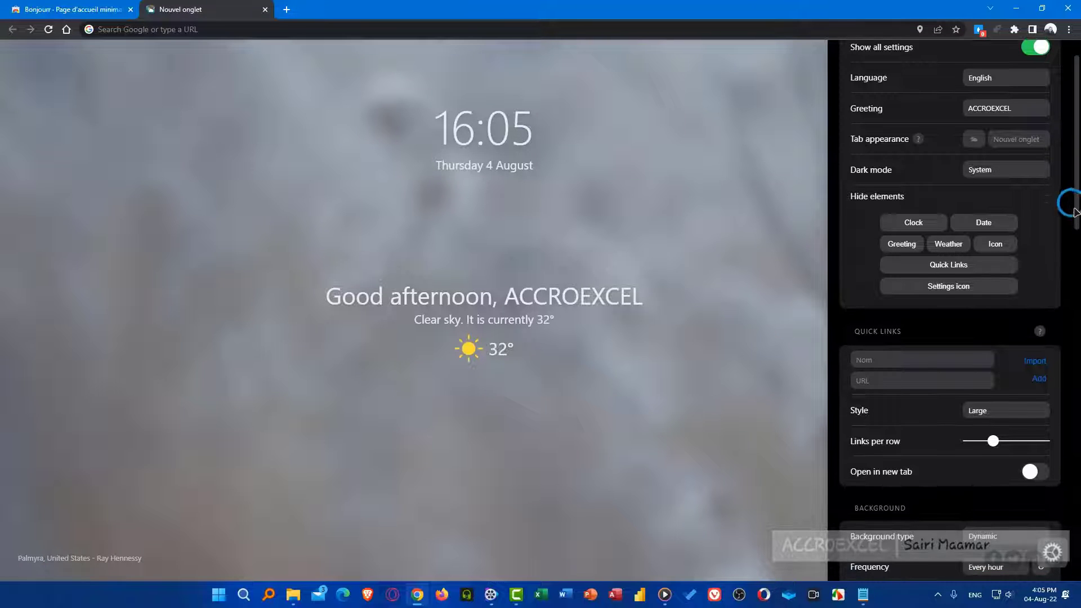
pyautogui.click(914, 225)
pyautogui.click(914, 225)
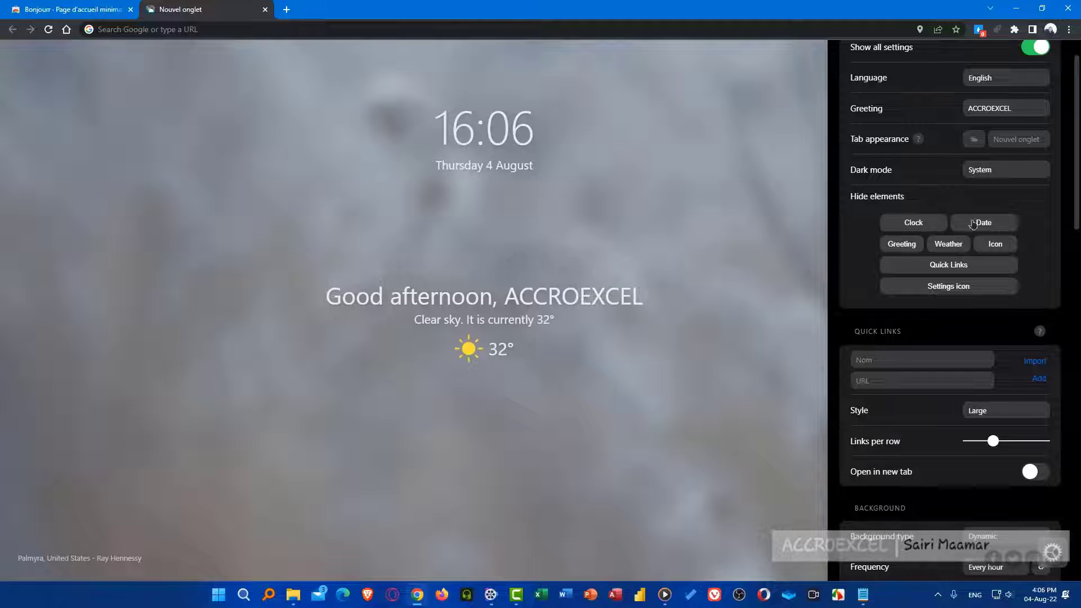
pyautogui.click(902, 247)
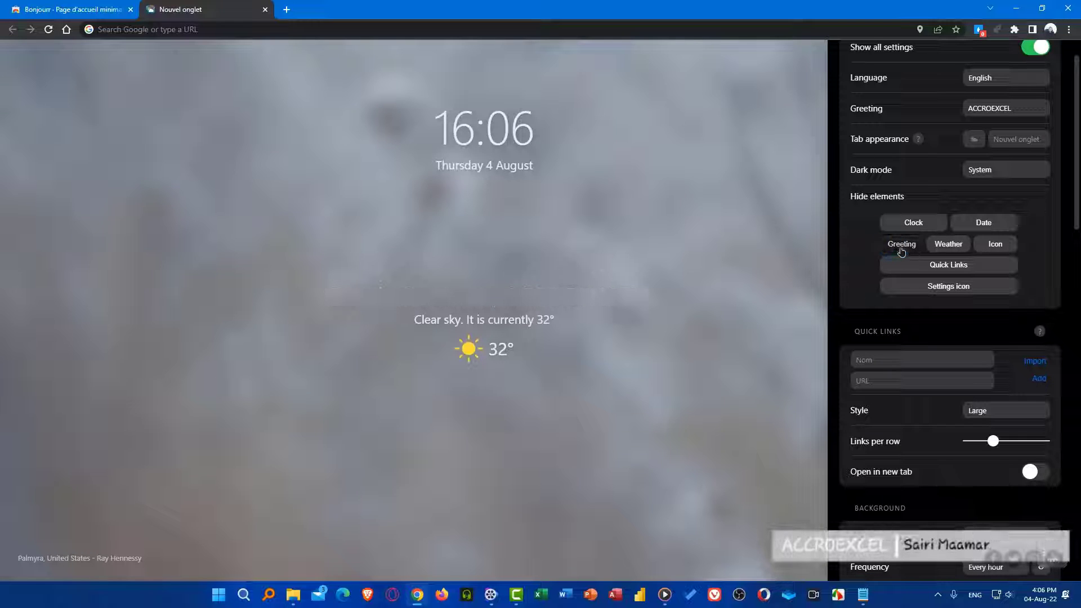
pyautogui.click(901, 248)
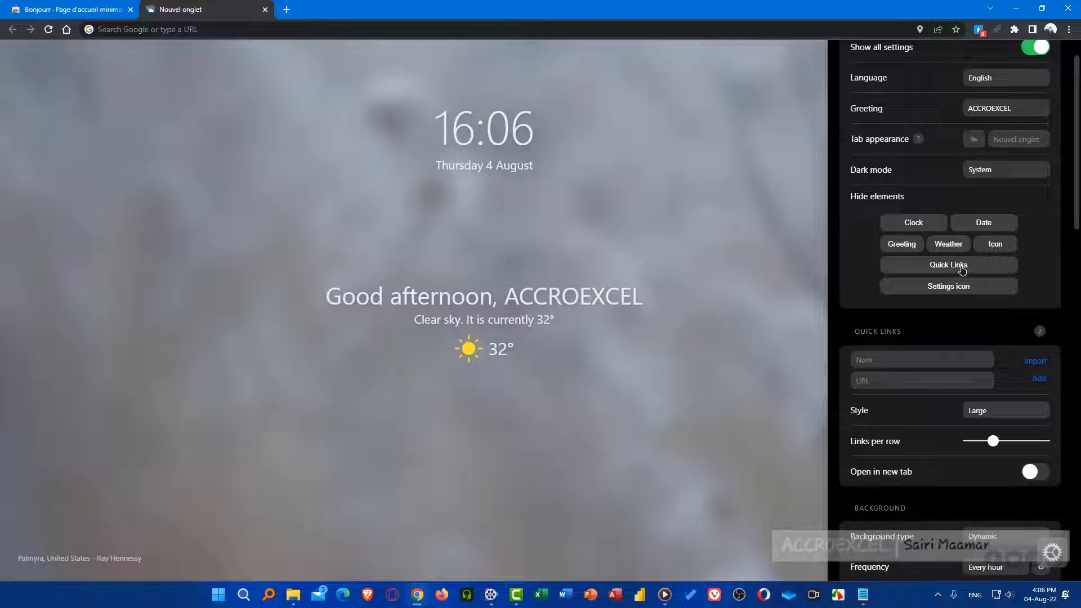
pyautogui.moveTo(1074, 190); pyautogui.dragTo(1074, 228)
pyautogui.click(887, 251)
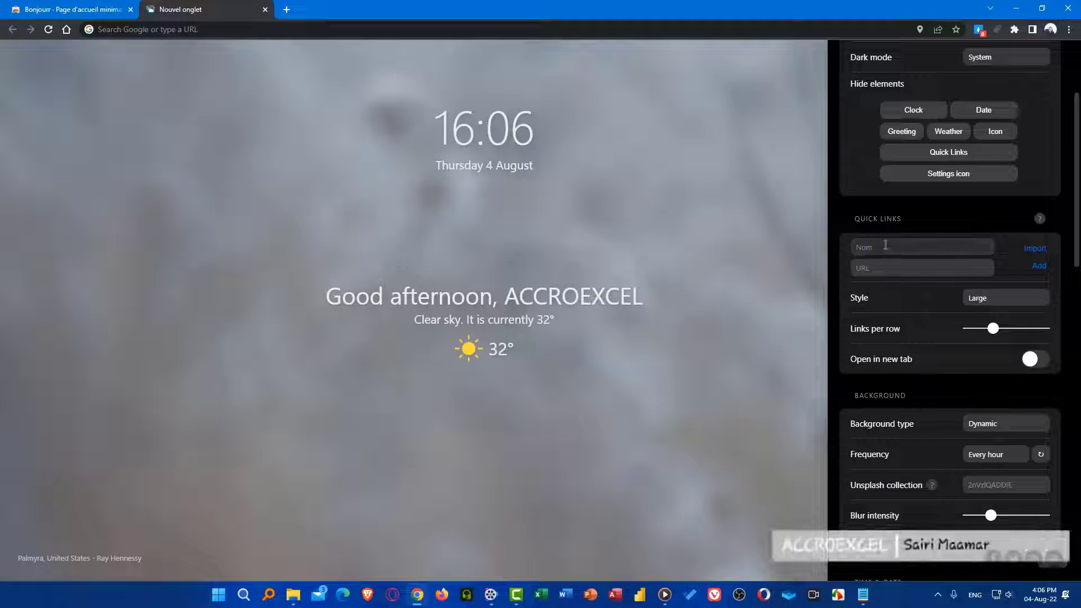
pyautogui.write('Google')
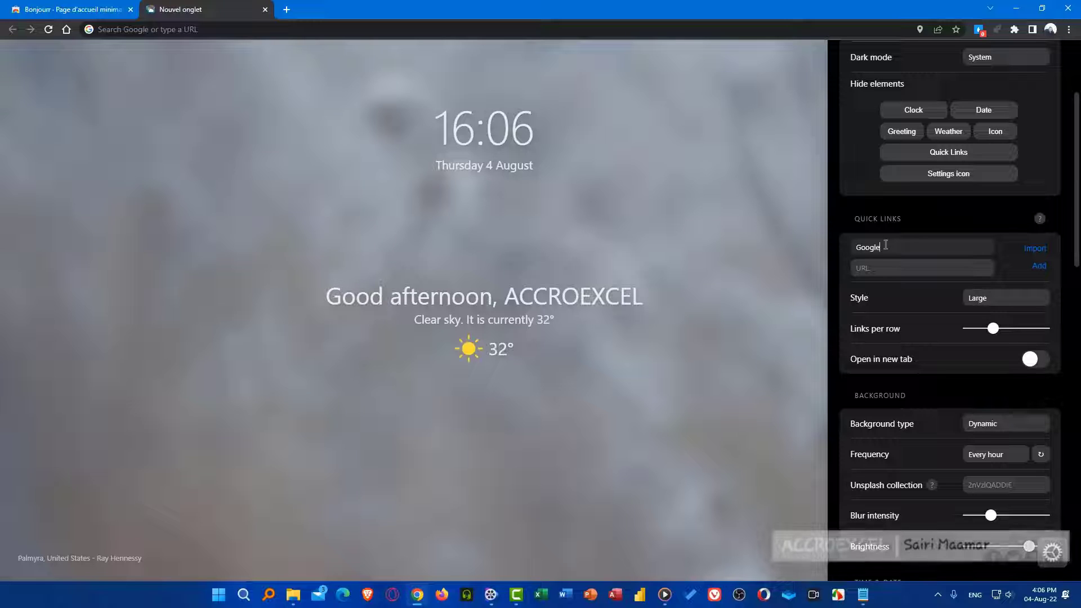
pyautogui.click(866, 262)
pyautogui.write('w')
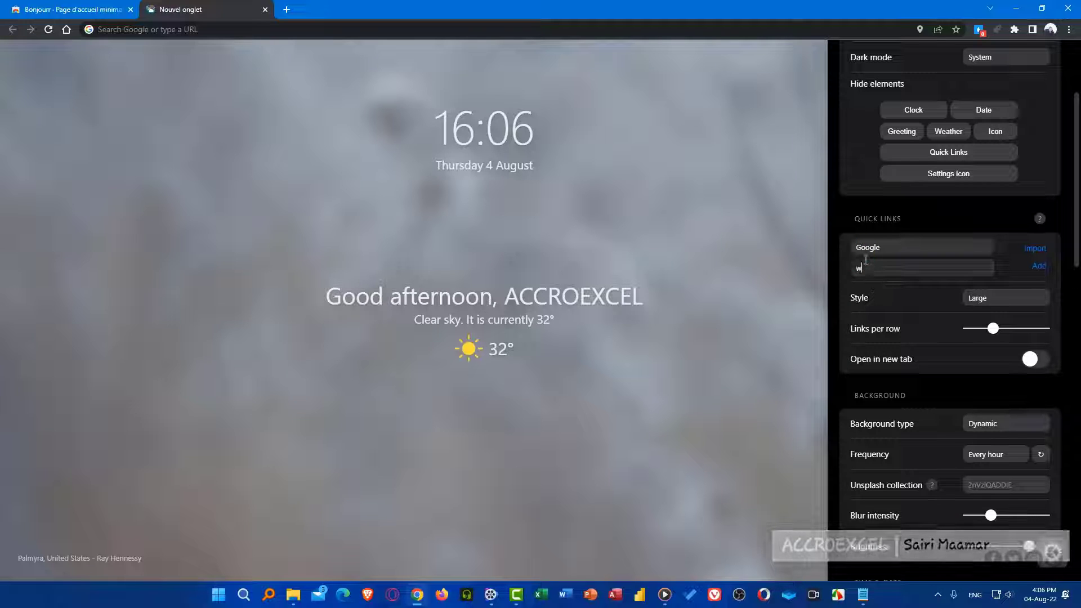
pyautogui.write('ww.google.com')
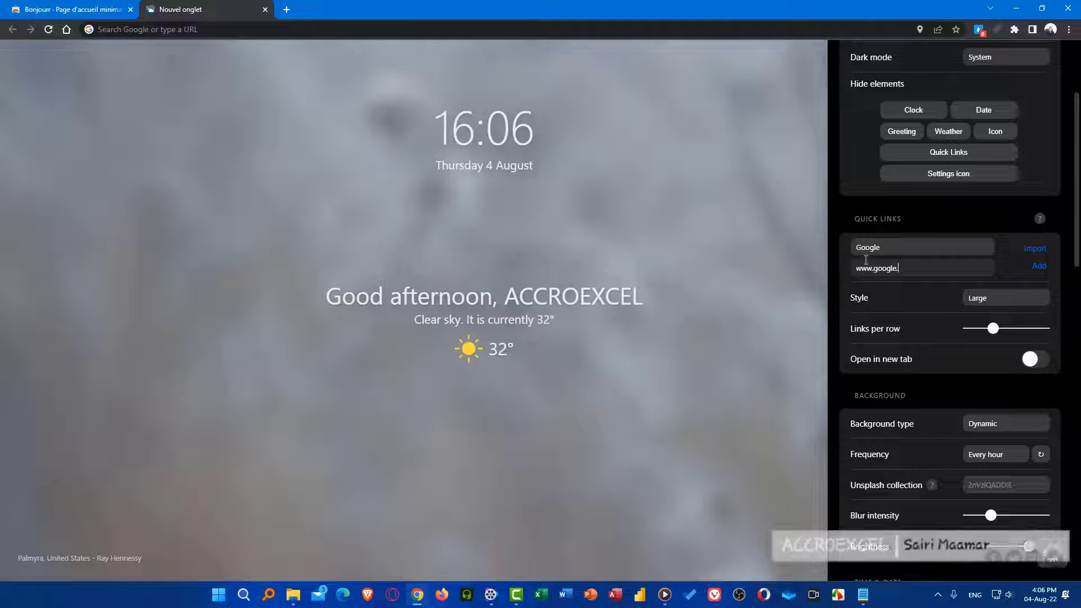
pyautogui.click(1038, 267)
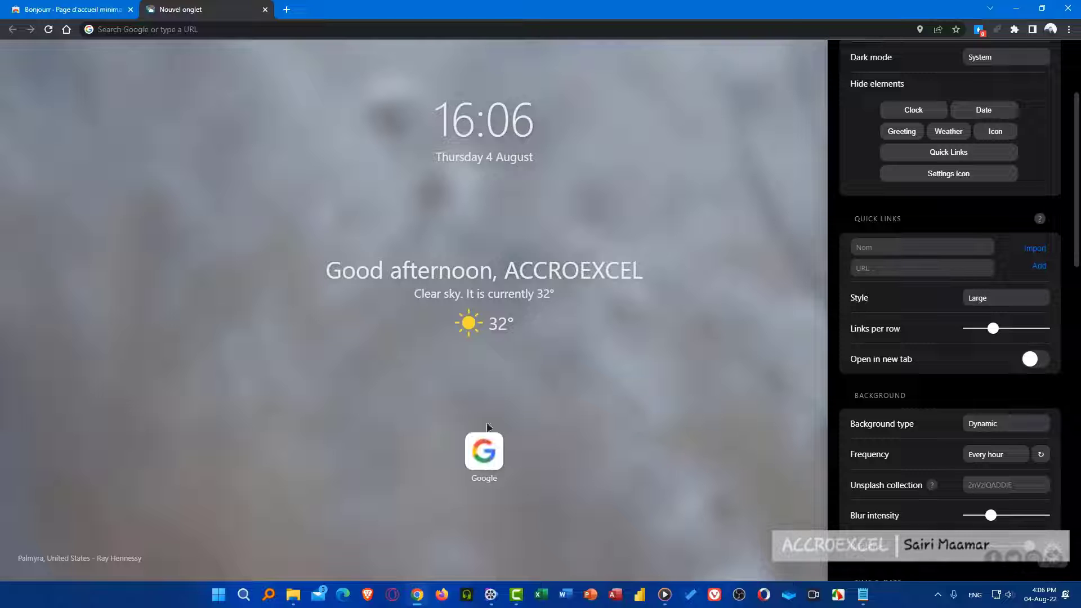
pyautogui.click(1035, 361)
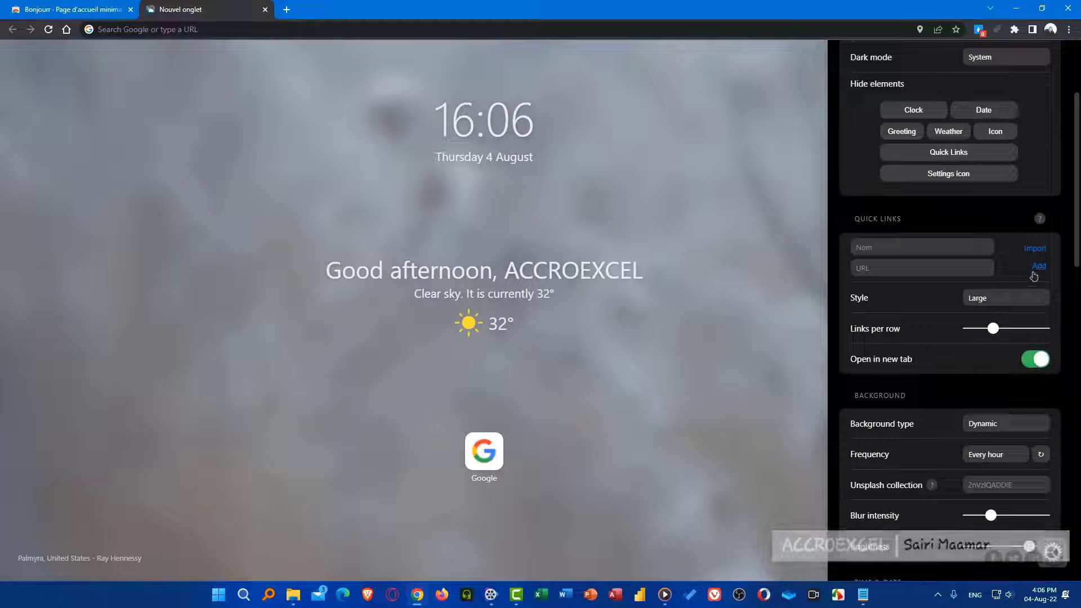
pyautogui.click(877, 247)
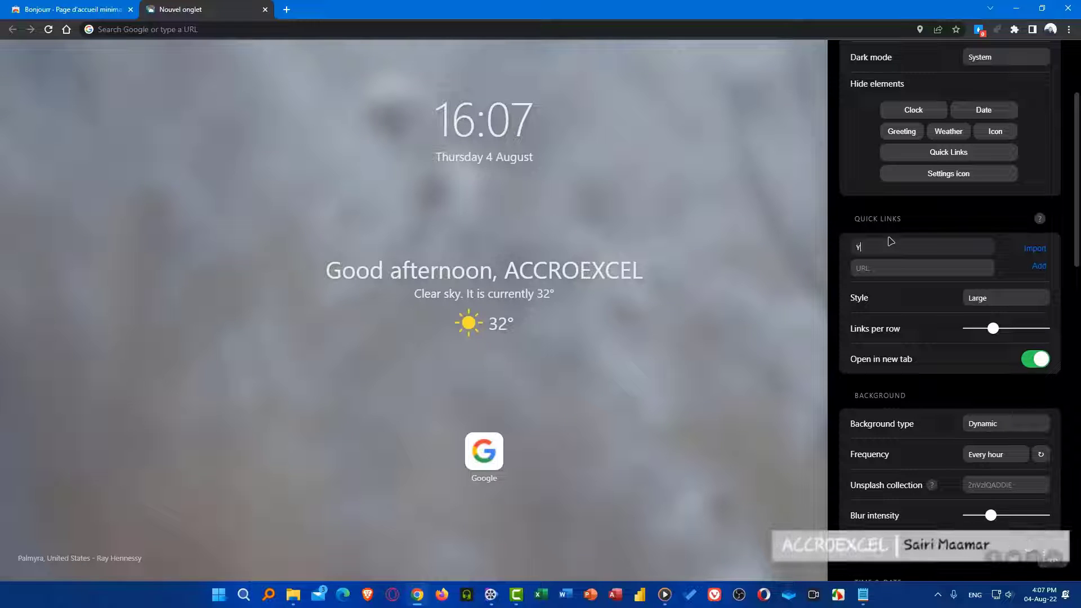
pyautogui.write('YouTube')
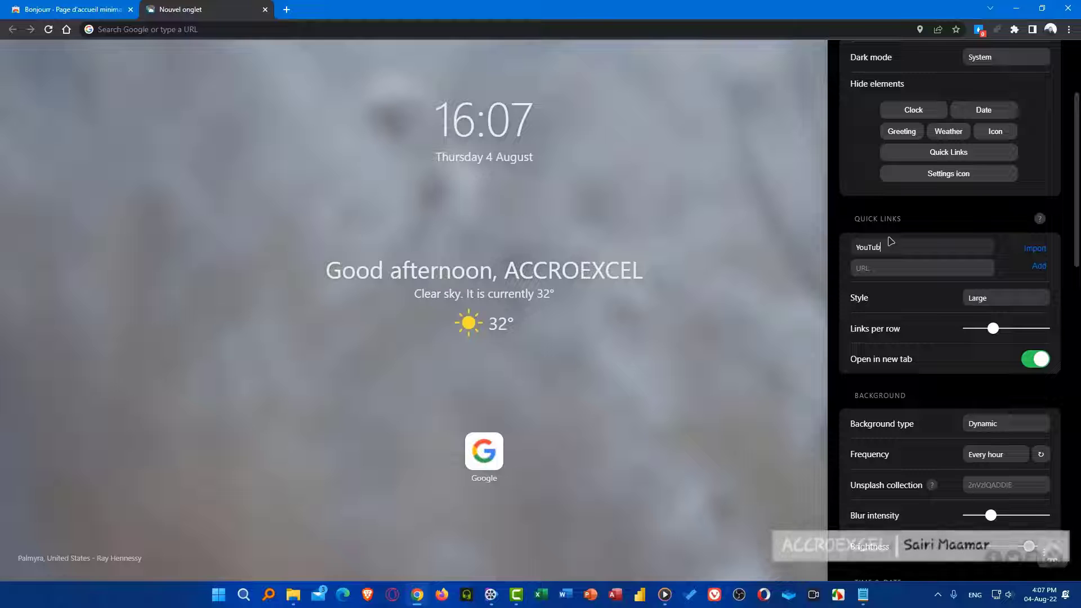
pyautogui.click(870, 276)
pyautogui.write('w')
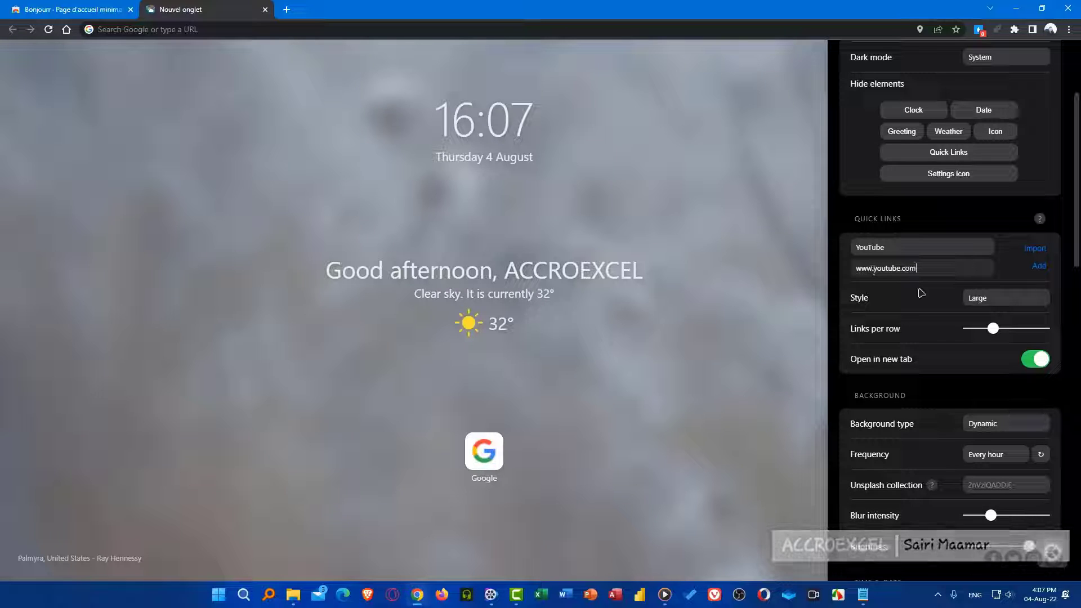
pyautogui.write('ww.youtube.com')
pyautogui.click(1039, 265)
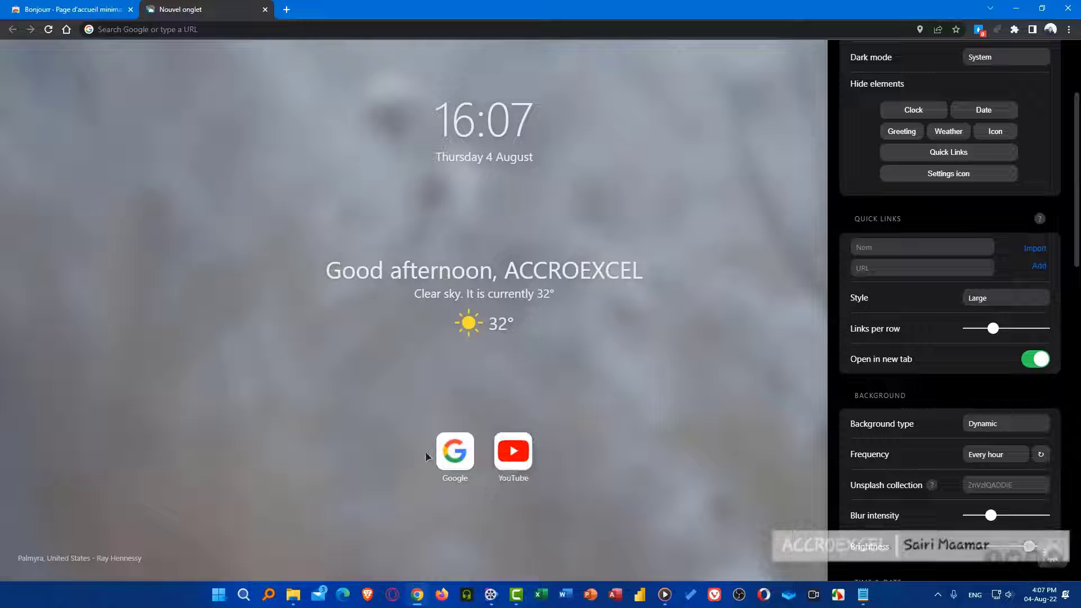
# - Open Google through its quick link on a new start page and run an image search for "google icons"
pyautogui.click(286, 9)
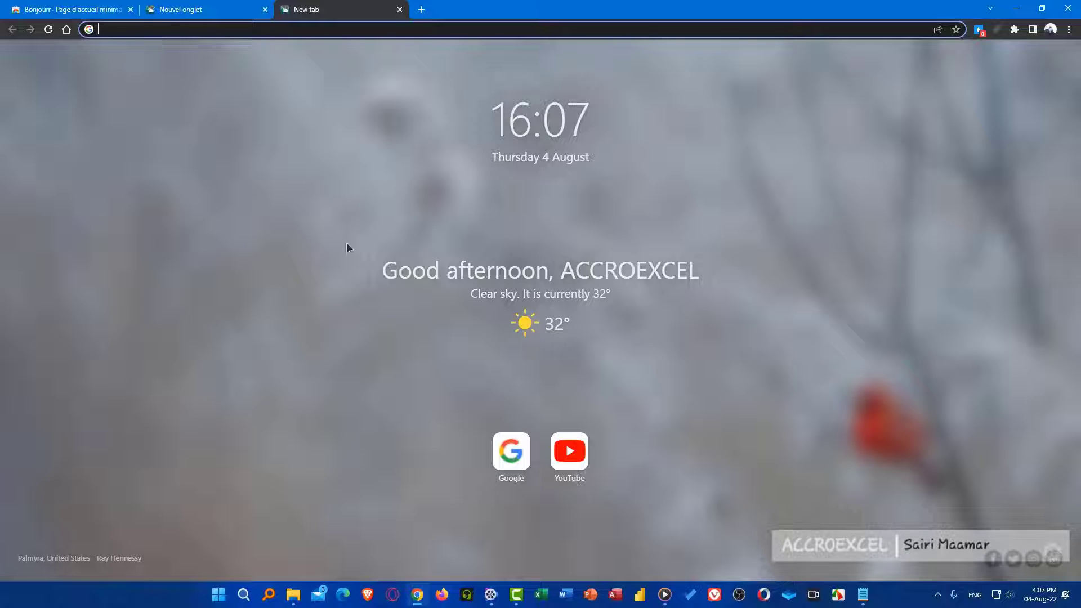
pyautogui.click(507, 445)
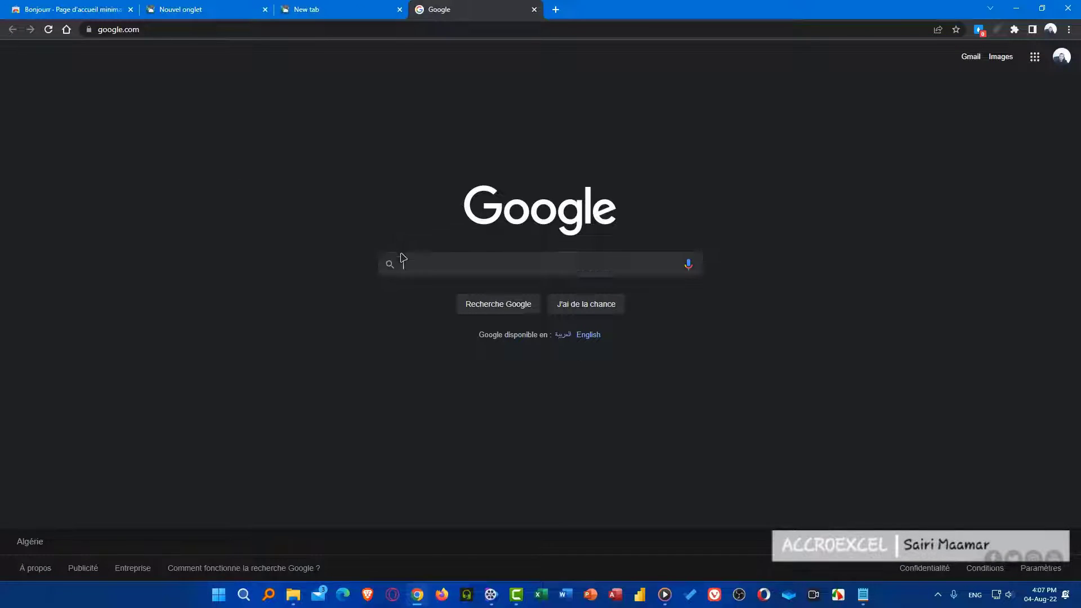
pyautogui.write('g')
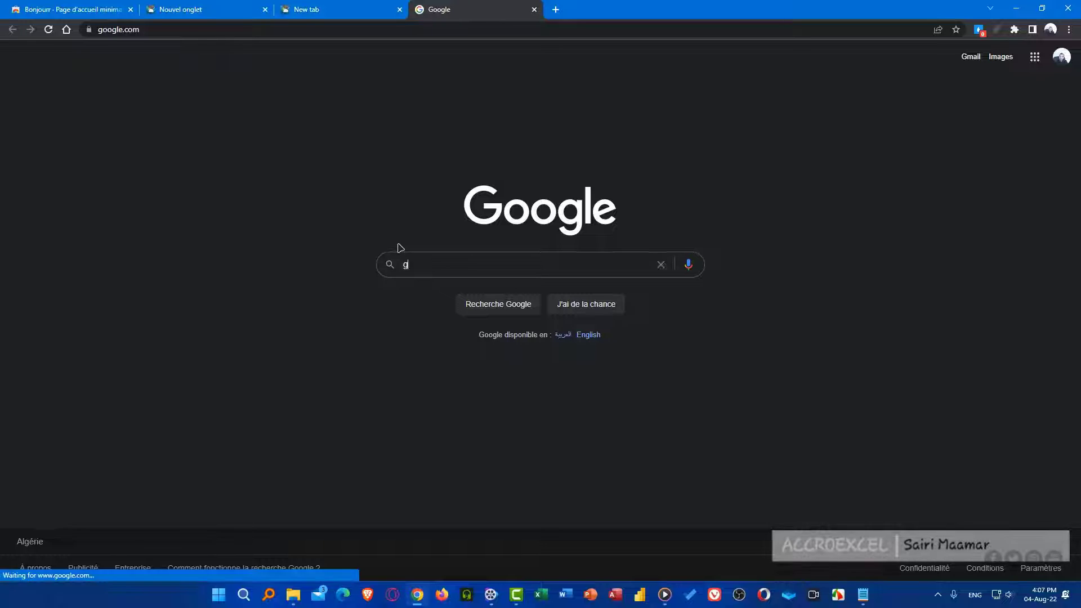
pyautogui.write('oogle ')
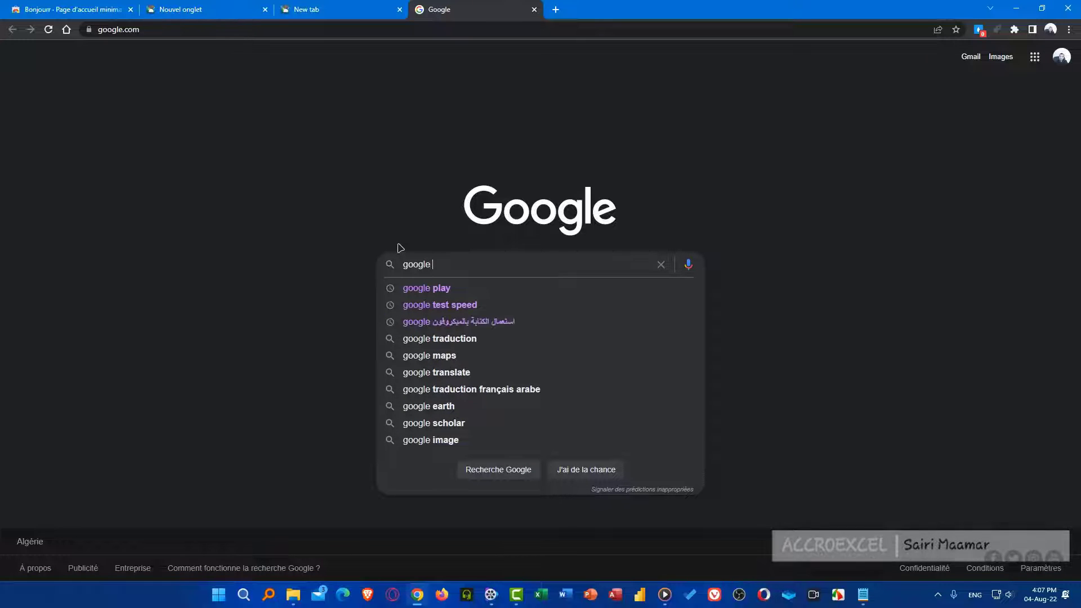
pyautogui.write('icons')
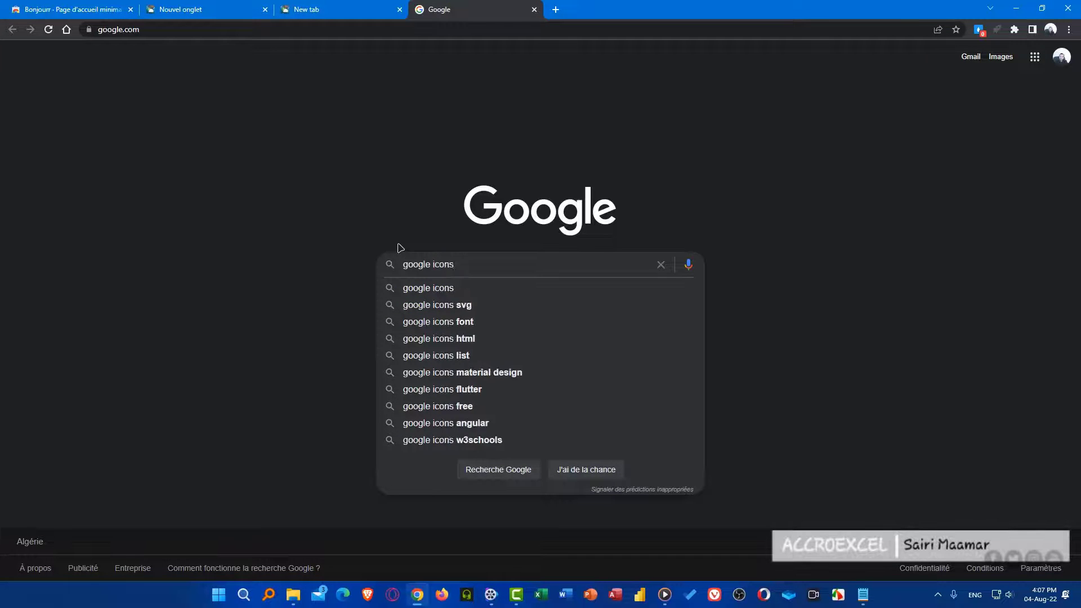
pyautogui.press('Return')
pyautogui.click(162, 101)
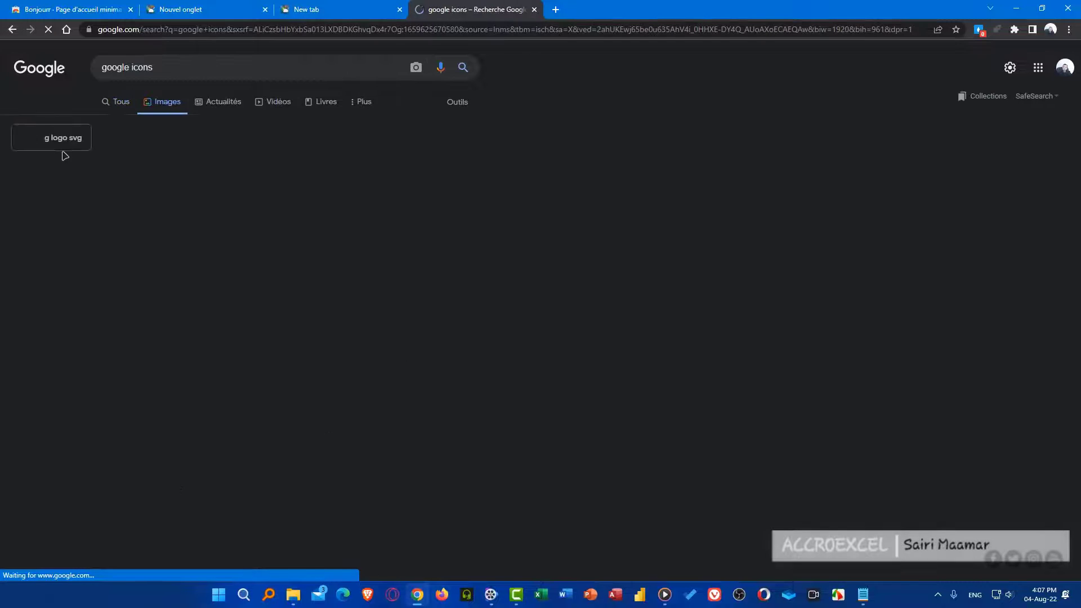
# - Copy the image address of Flaticon's round dark blue Google icon and return to the start page settings
pyautogui.click(862, 220)
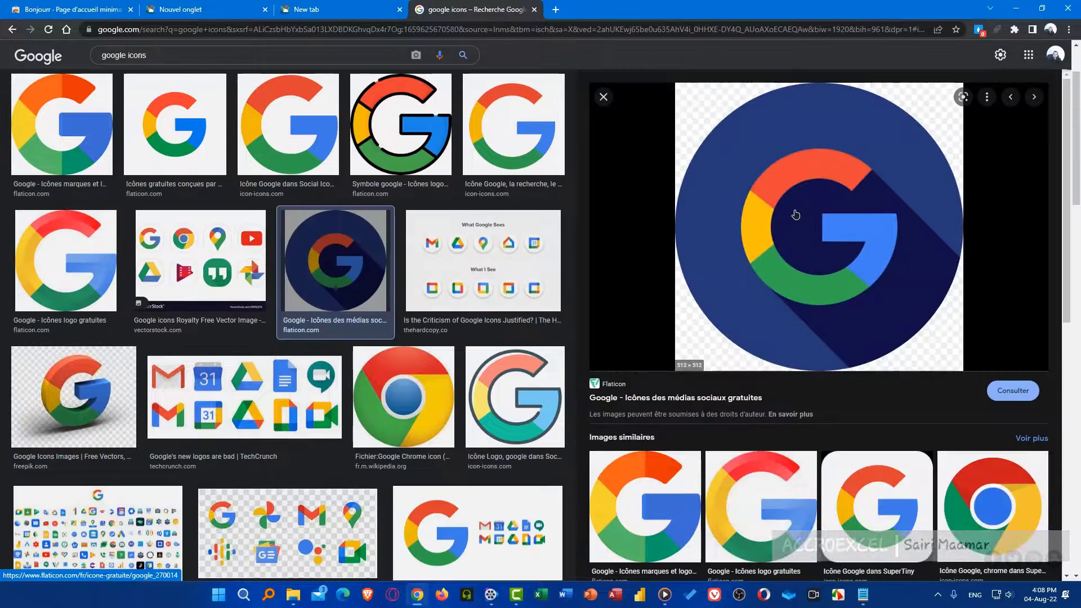
pyautogui.rightClick(790, 194)
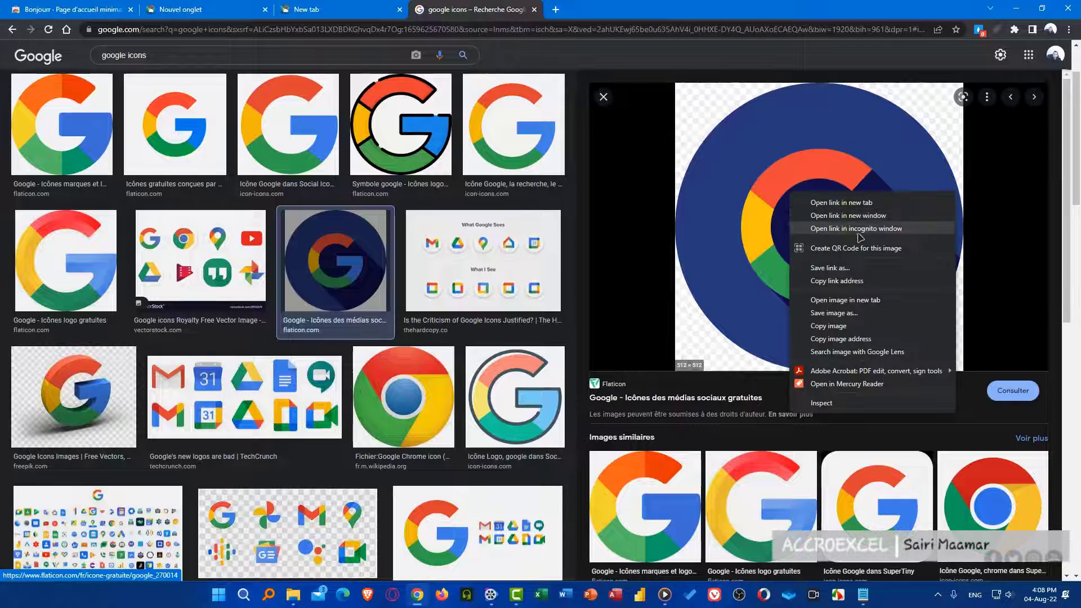
pyautogui.click(824, 340)
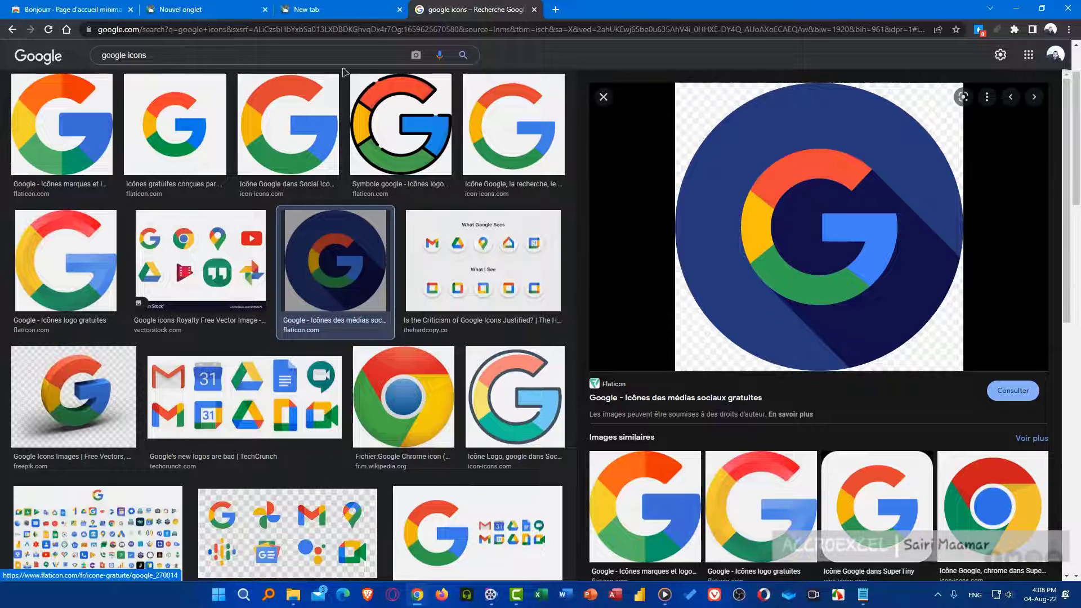
pyautogui.click(192, 9)
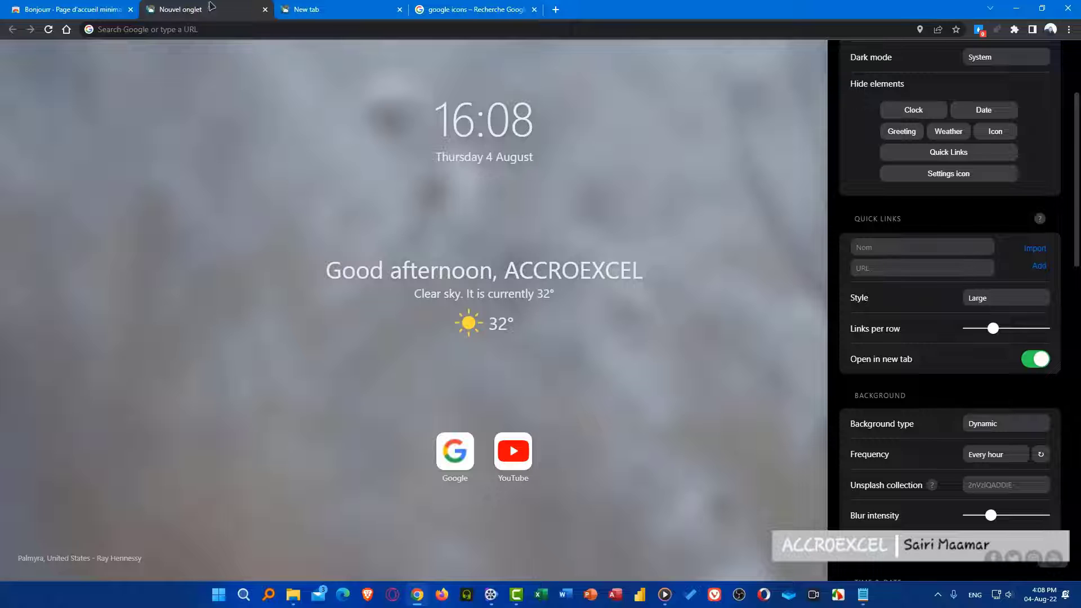
# - Set the Google quick link's icon to the copied Flaticon image address and apply the change
pyautogui.rightClick(455, 456)
pyautogui.moveTo(413, 512); pyautogui.dragTo(529, 512)
pyautogui.press('BackSpace')
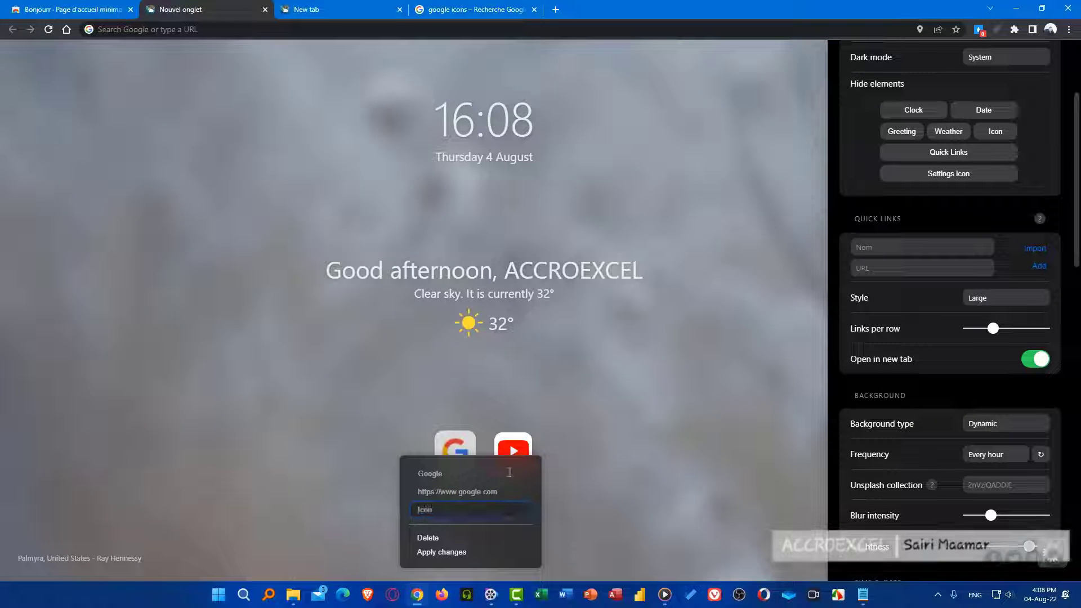
pyautogui.hotkey('ctrl', 'v')
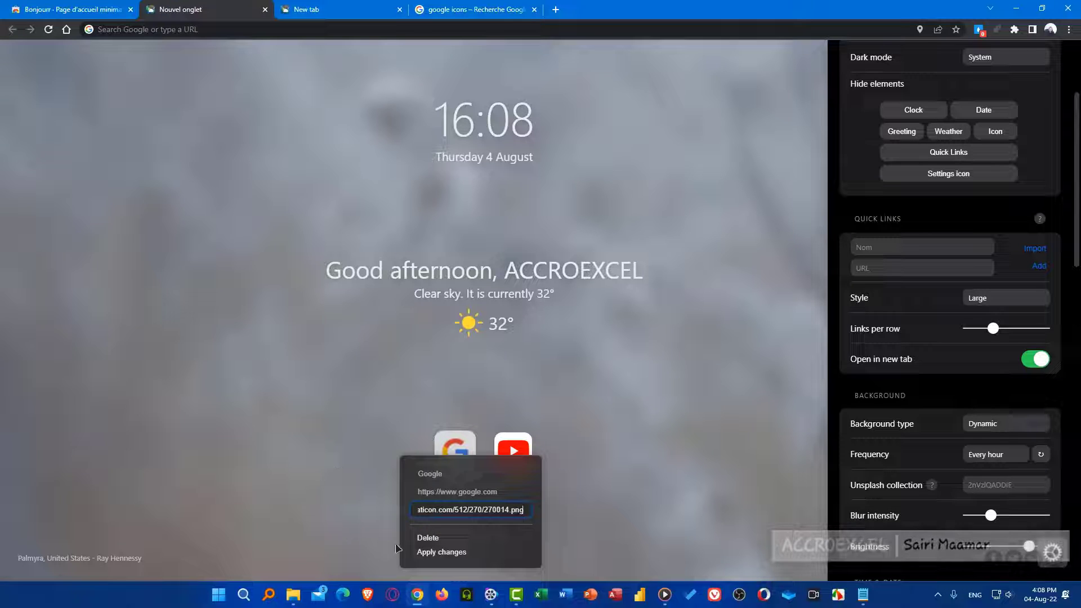
pyautogui.click(420, 551)
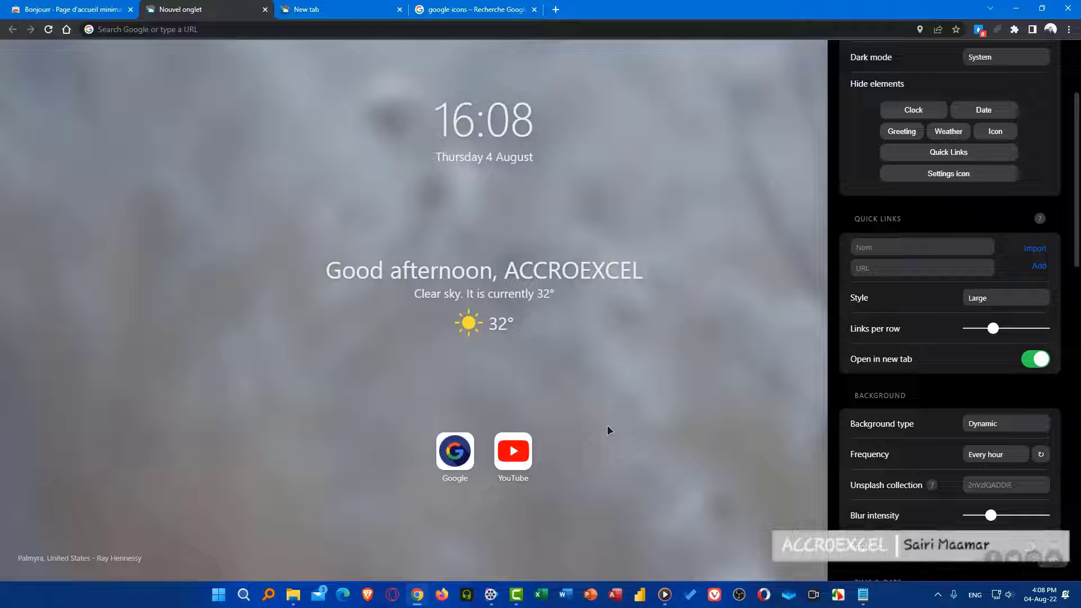
# - Keep the background type on Dynamic and increase the background's blur intensity to a little past the middle of its range
pyautogui.moveTo(1075, 125); pyautogui.dragTo(1076, 190)
pyautogui.click(999, 231)
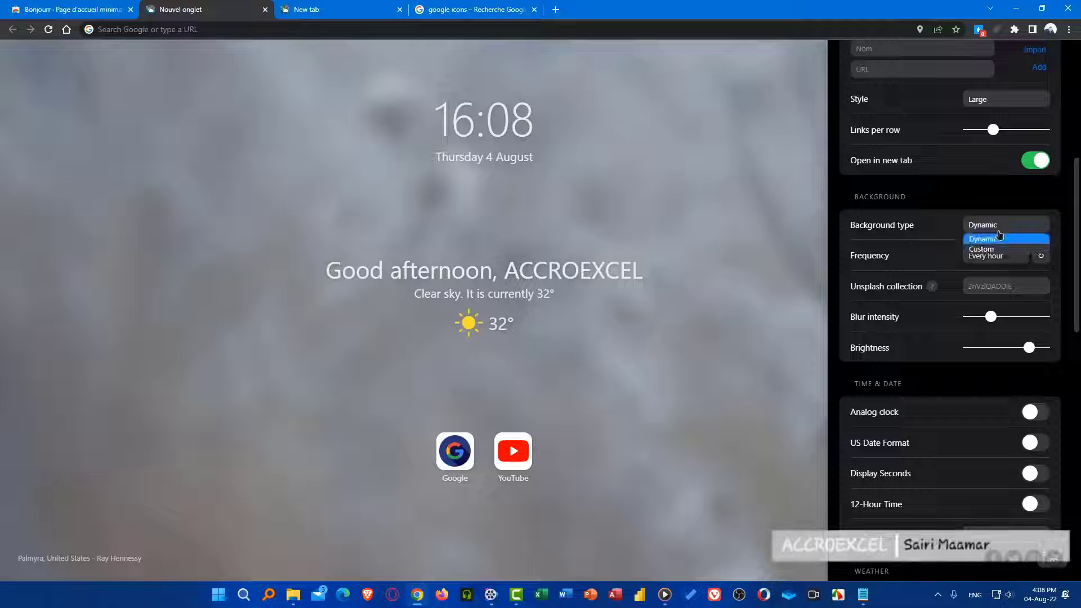
pyautogui.click(1000, 232)
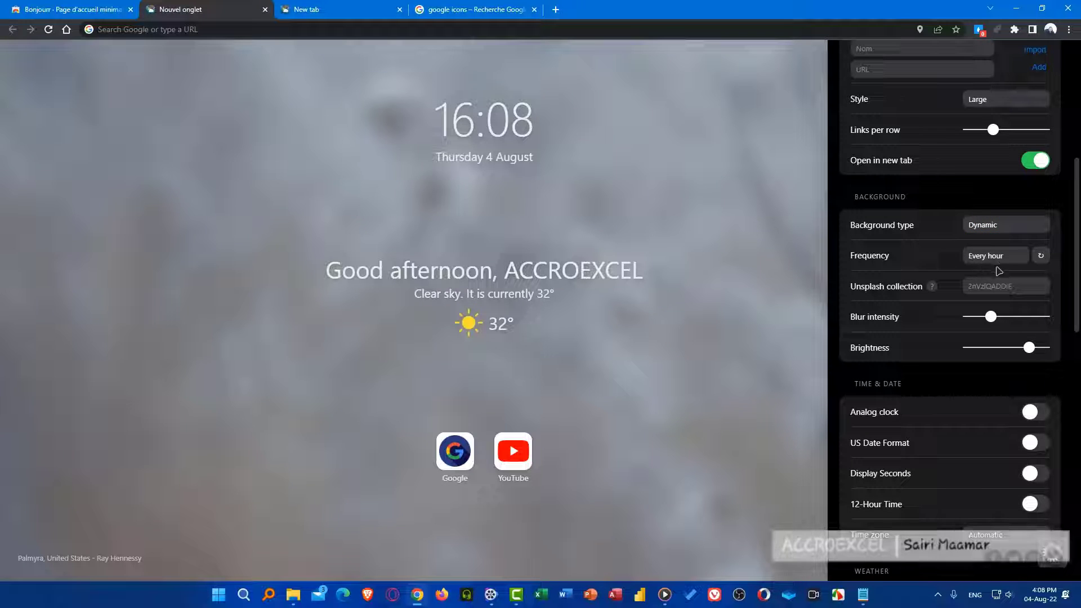
pyautogui.moveTo(1079, 242); pyautogui.dragTo(1076, 285)
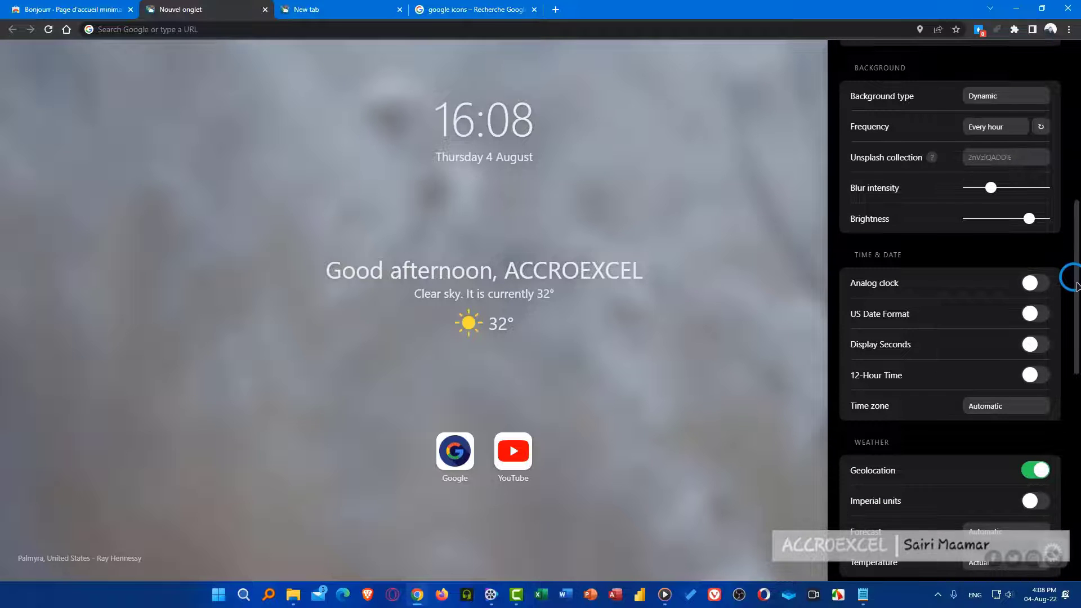
pyautogui.moveTo(990, 187); pyautogui.dragTo(1014, 187)
# - Preview the analog clock, switch it back off, and enable the US date format
pyautogui.moveTo(1077, 224); pyautogui.dragTo(1076, 248)
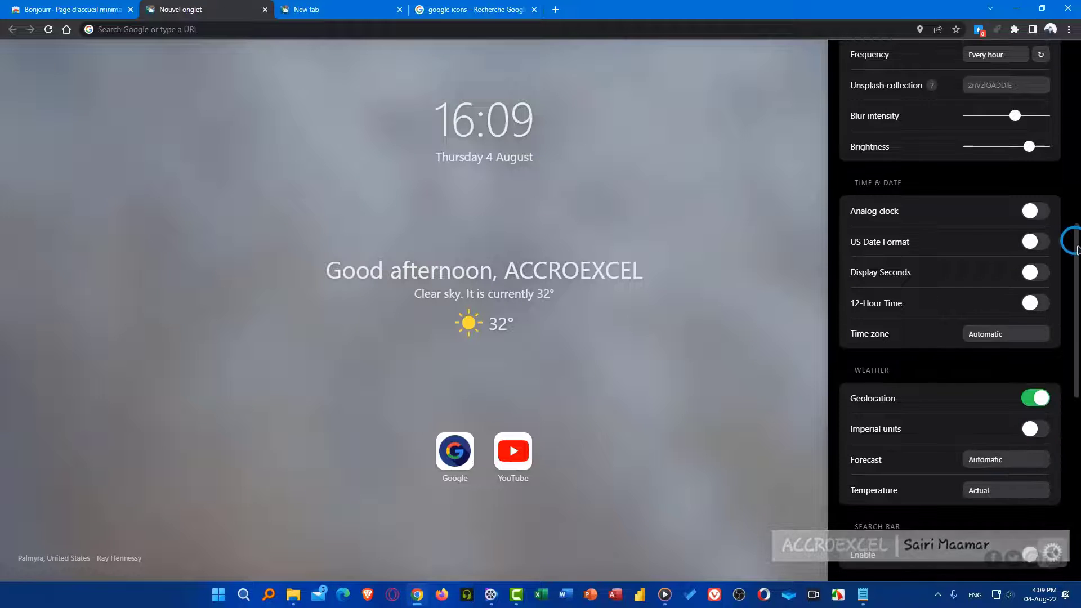
pyautogui.click(1034, 211)
pyautogui.click(1033, 211)
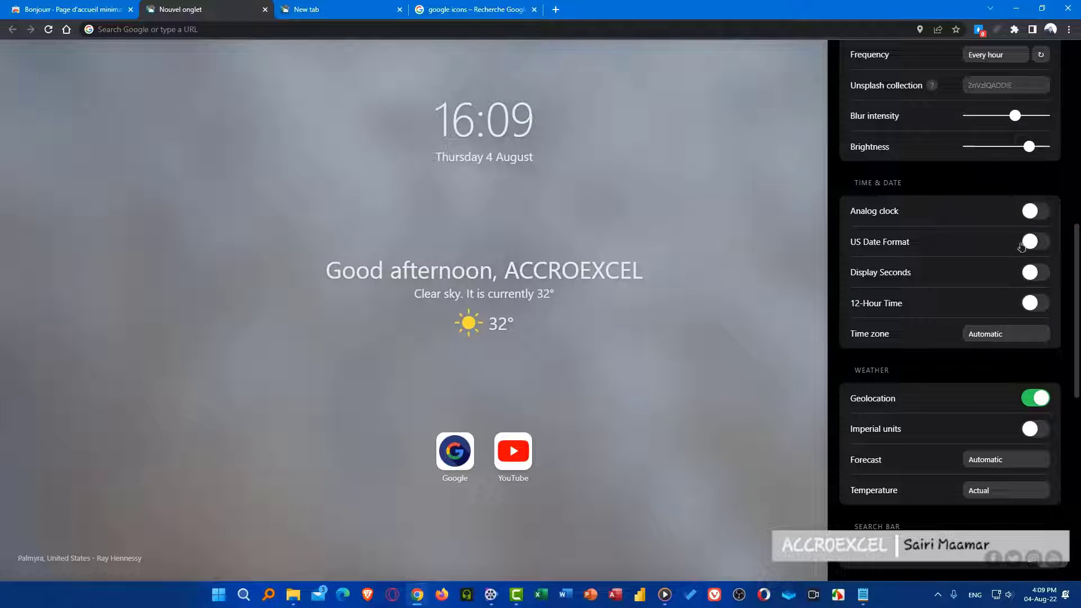
pyautogui.click(1036, 242)
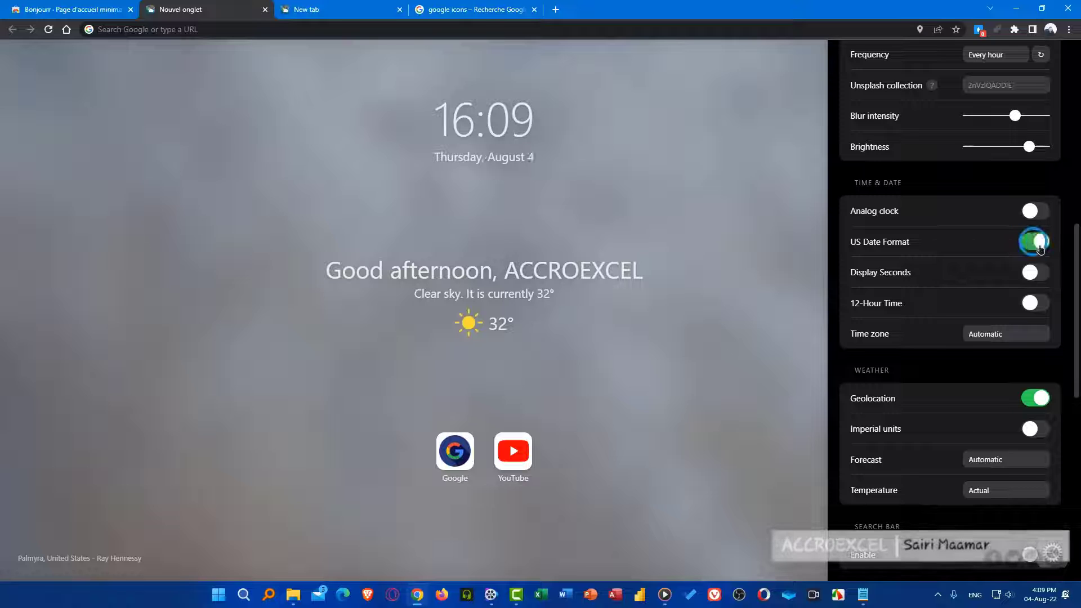
pyautogui.click(1035, 242)
pyautogui.click(1038, 244)
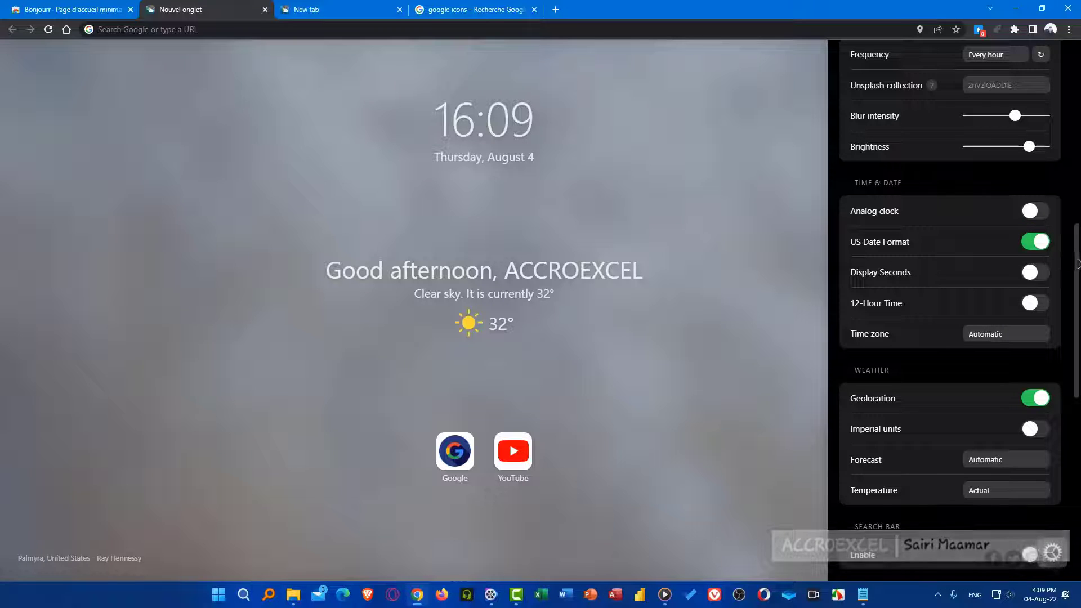
# - Preview the clock's seconds, switch them back off, and enable 12-hour time
pyautogui.moveTo(1077, 263); pyautogui.dragTo(1078, 276)
pyautogui.click(1036, 241)
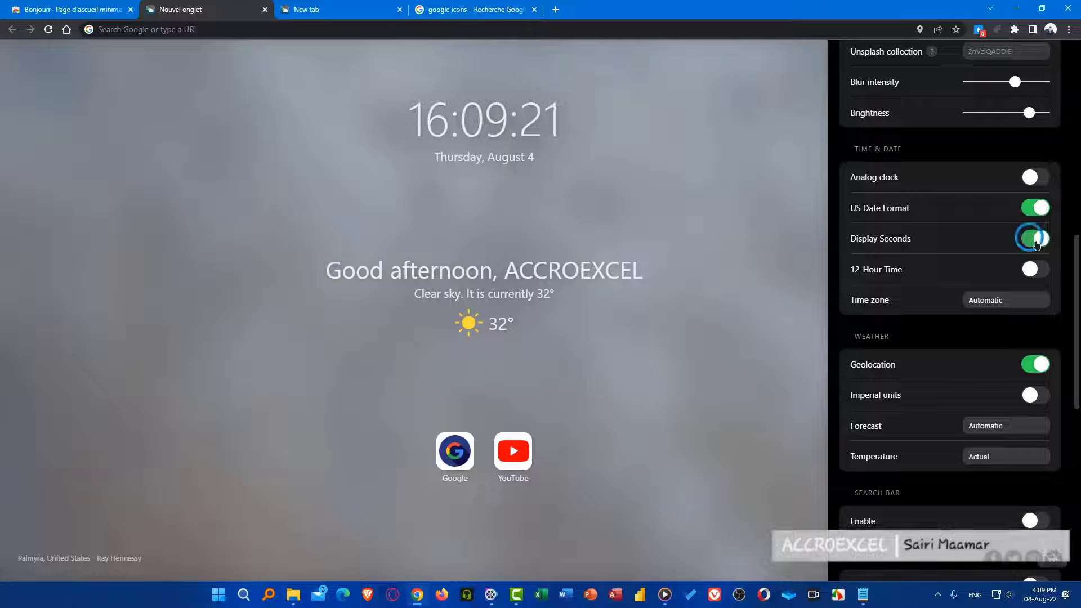
pyautogui.click(1037, 242)
pyautogui.click(1037, 271)
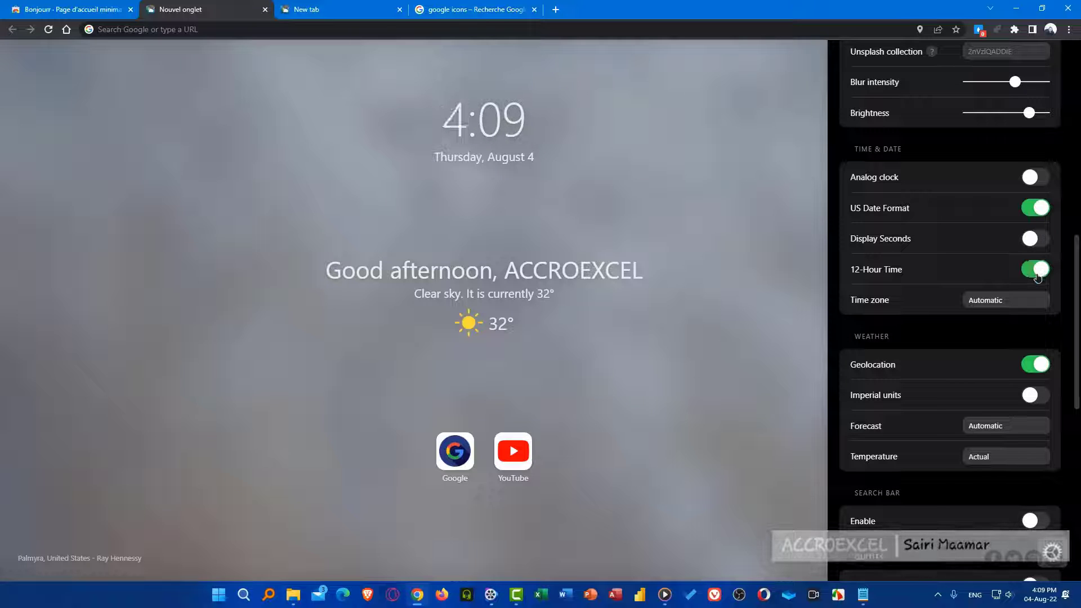
# - Enable the start page search bar with Google as its engine and raise its opacity to about the middle of the range
pyautogui.moveTo(1076, 264); pyautogui.dragTo(1074, 288)
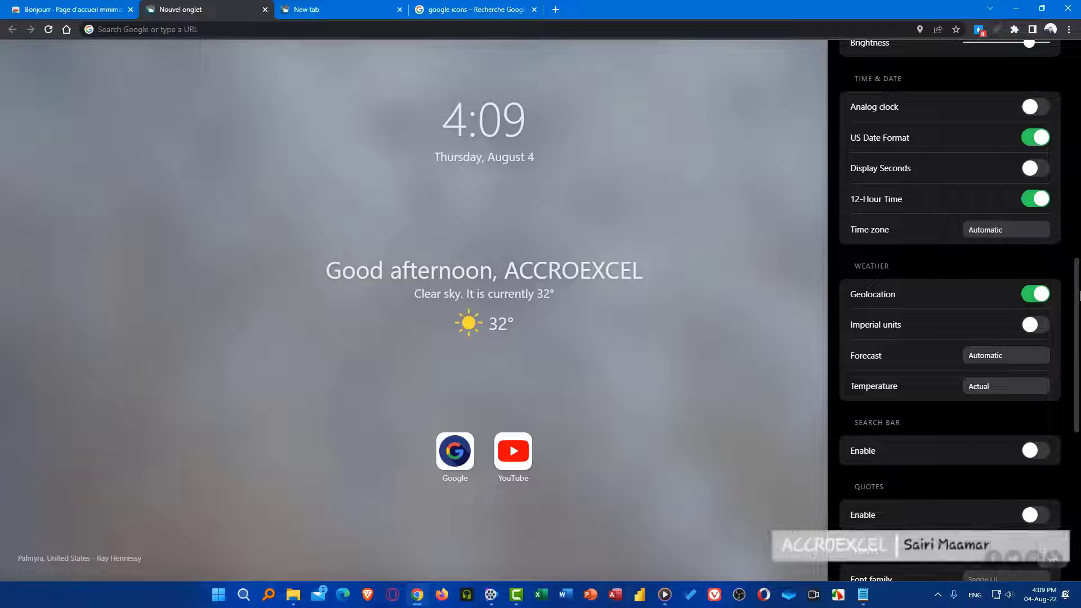
pyautogui.click(1079, 294)
pyautogui.moveTo(1077, 294); pyautogui.dragTo(1076, 332)
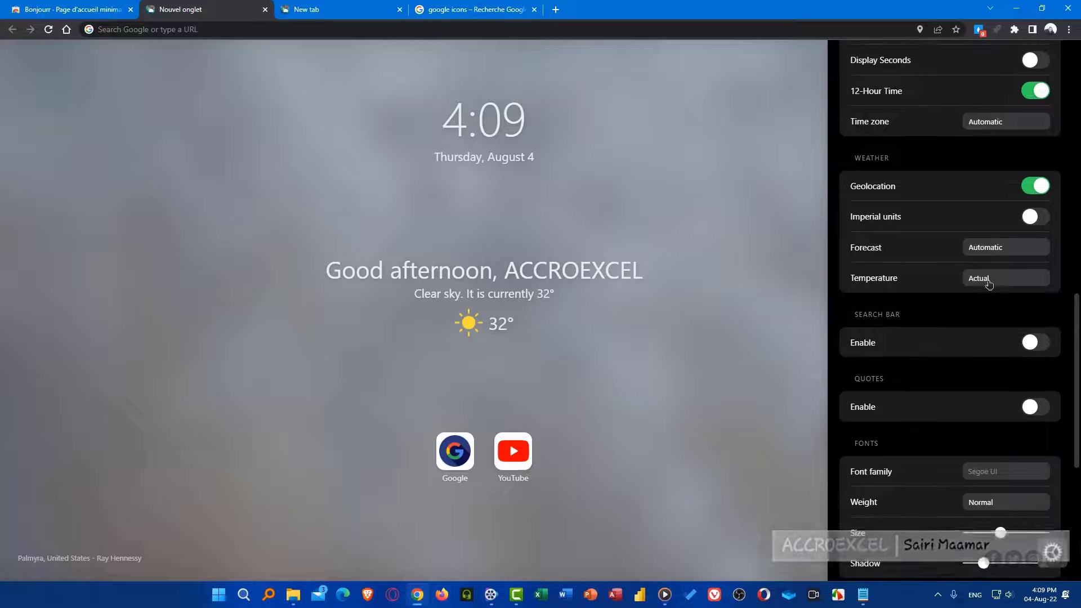
pyautogui.moveTo(1068, 302); pyautogui.dragTo(1069, 326)
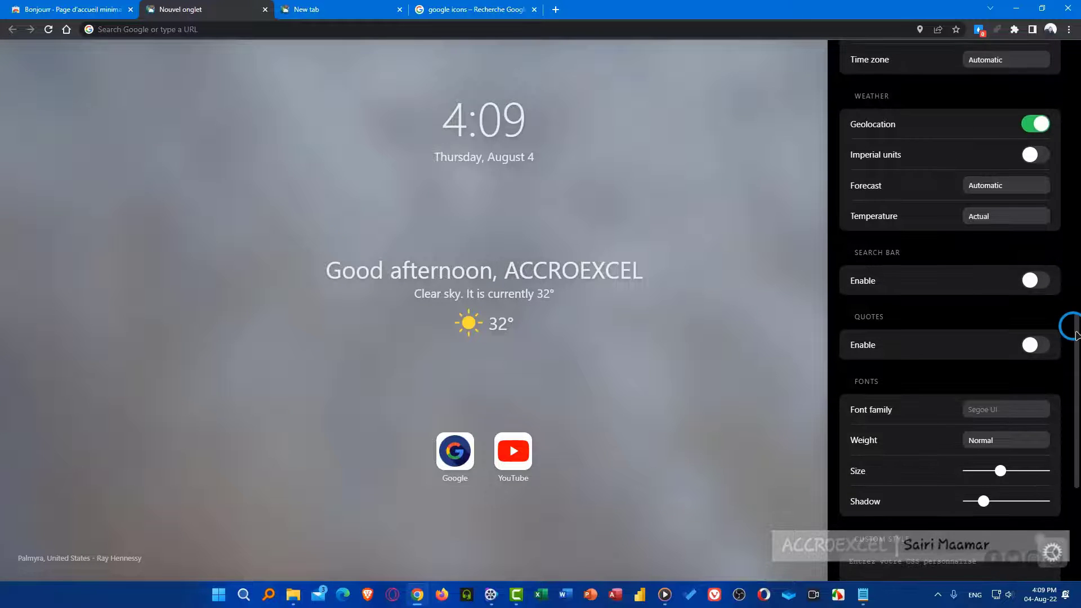
pyautogui.click(1033, 281)
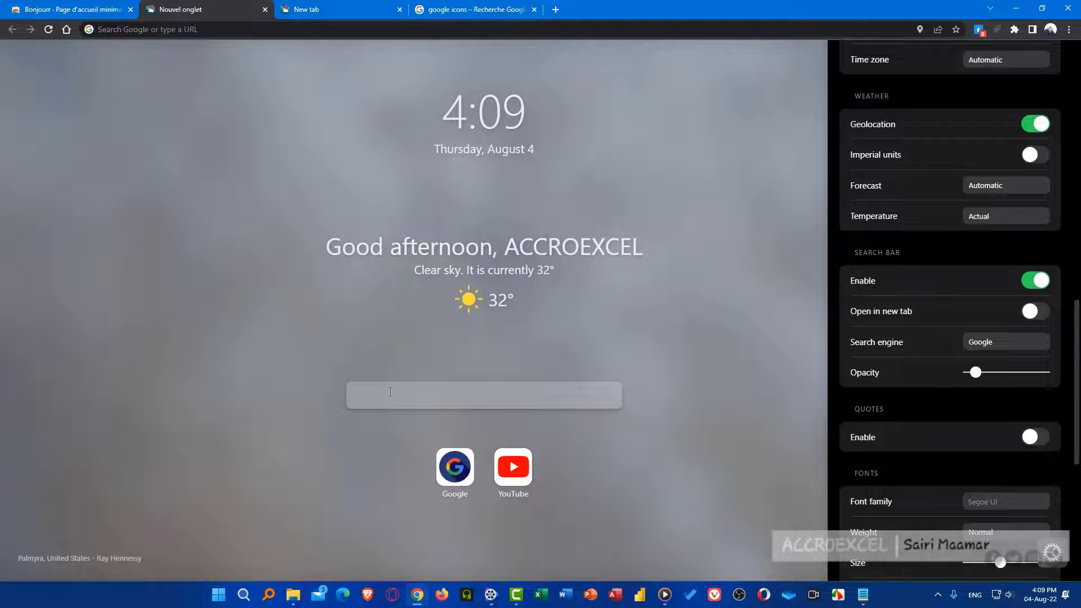
pyautogui.click(390, 392)
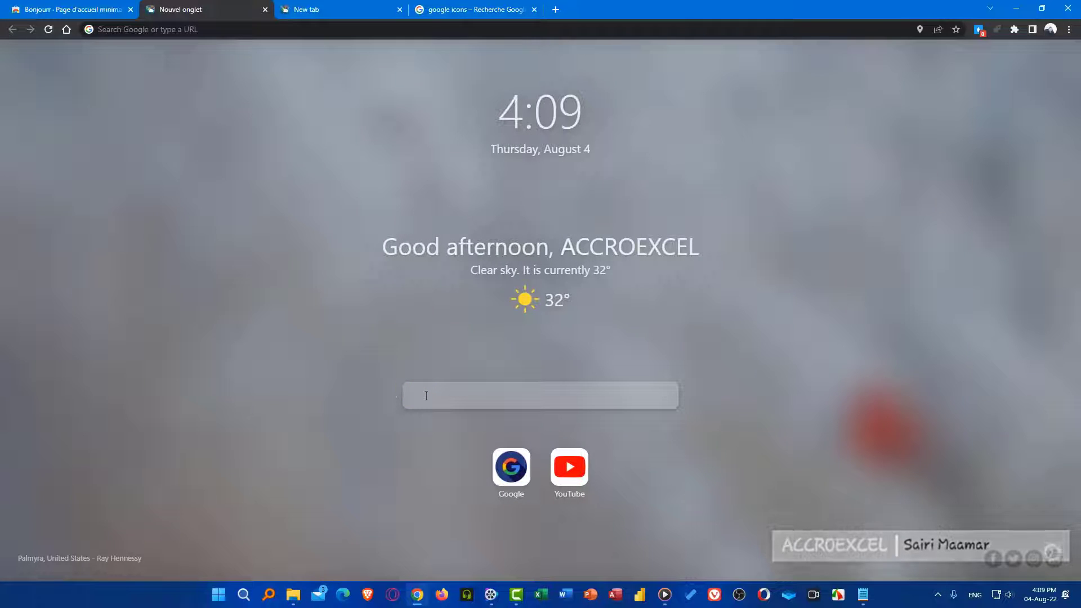
pyautogui.click(1051, 552)
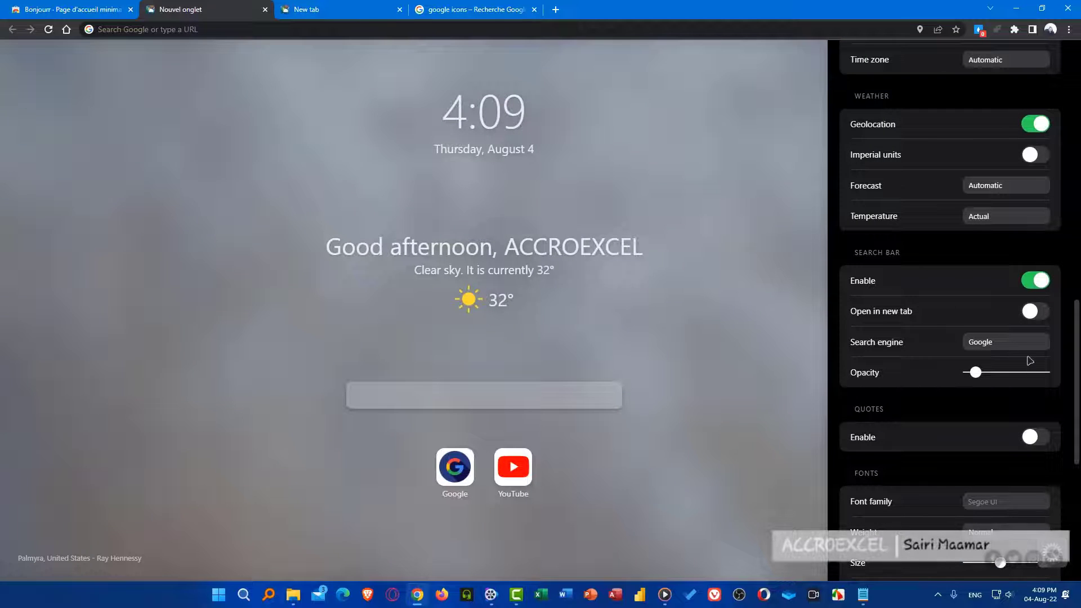
pyautogui.moveTo(975, 372); pyautogui.dragTo(1007, 372)
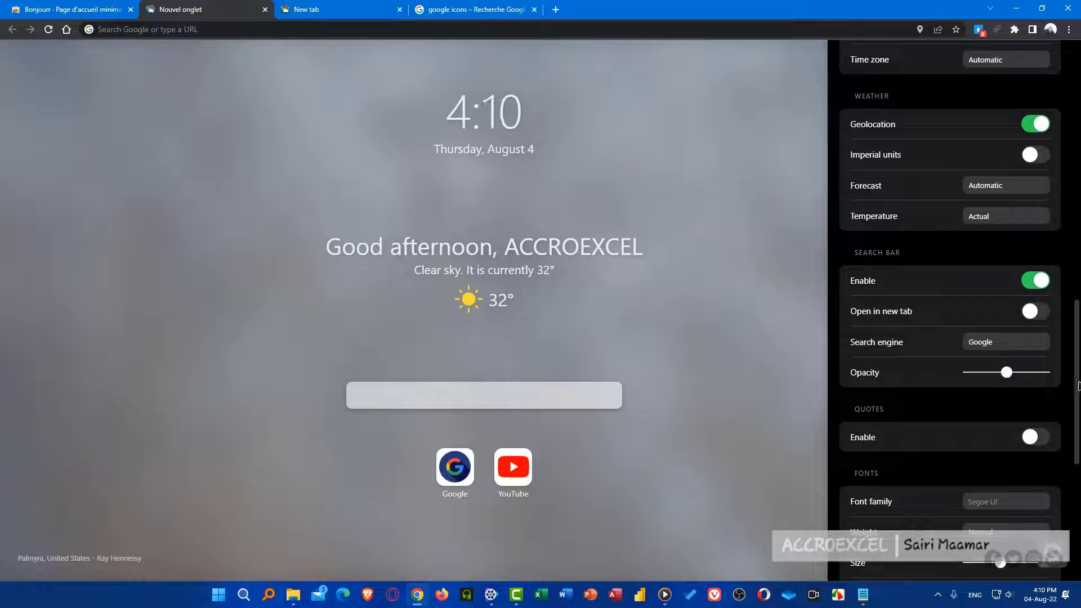
# - Try the Semi Bold and Bold font weights and return the weight to Normal
pyautogui.moveTo(1076, 340); pyautogui.dragTo(1076, 390)
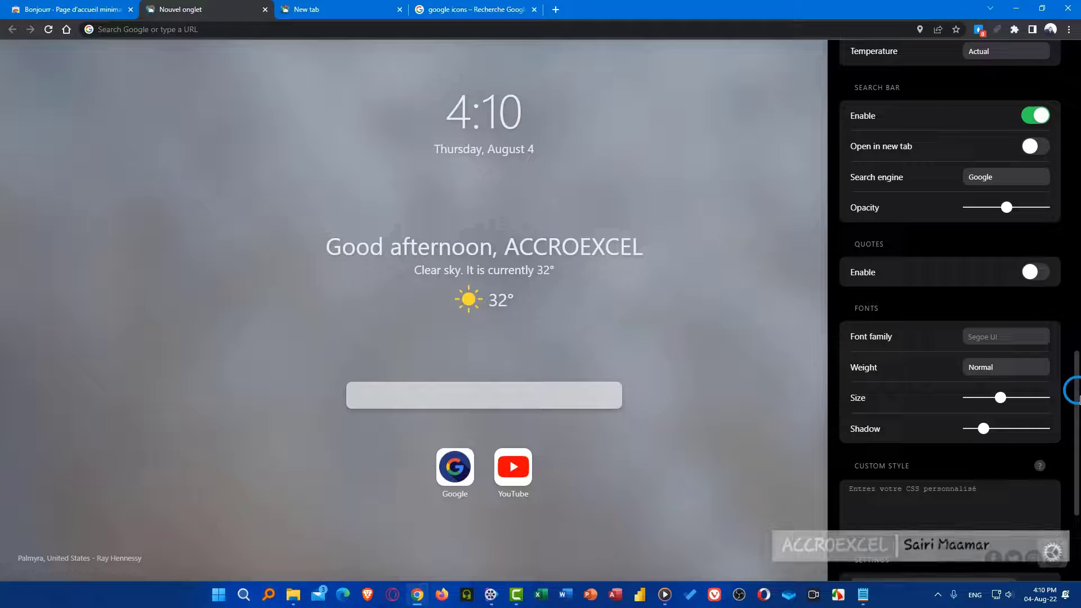
pyautogui.click(1008, 369)
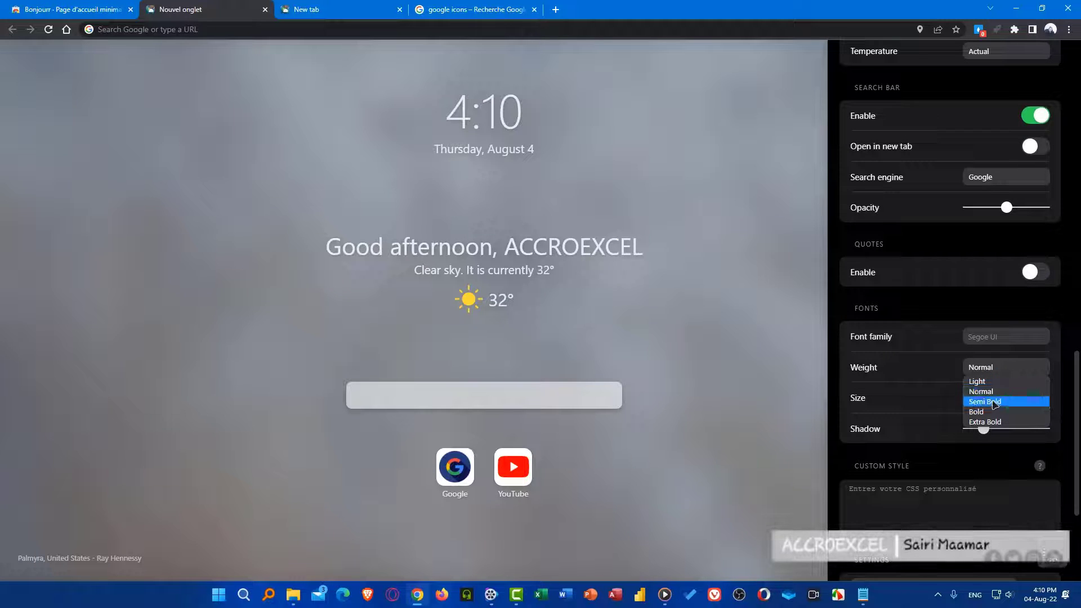
pyautogui.click(989, 402)
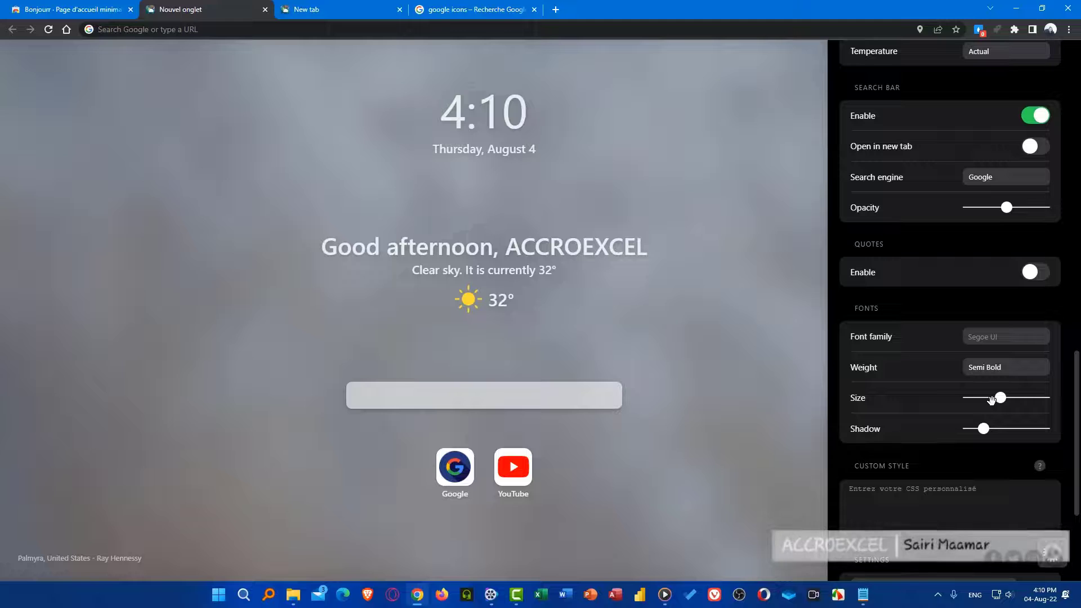
pyautogui.click(990, 369)
pyautogui.click(983, 414)
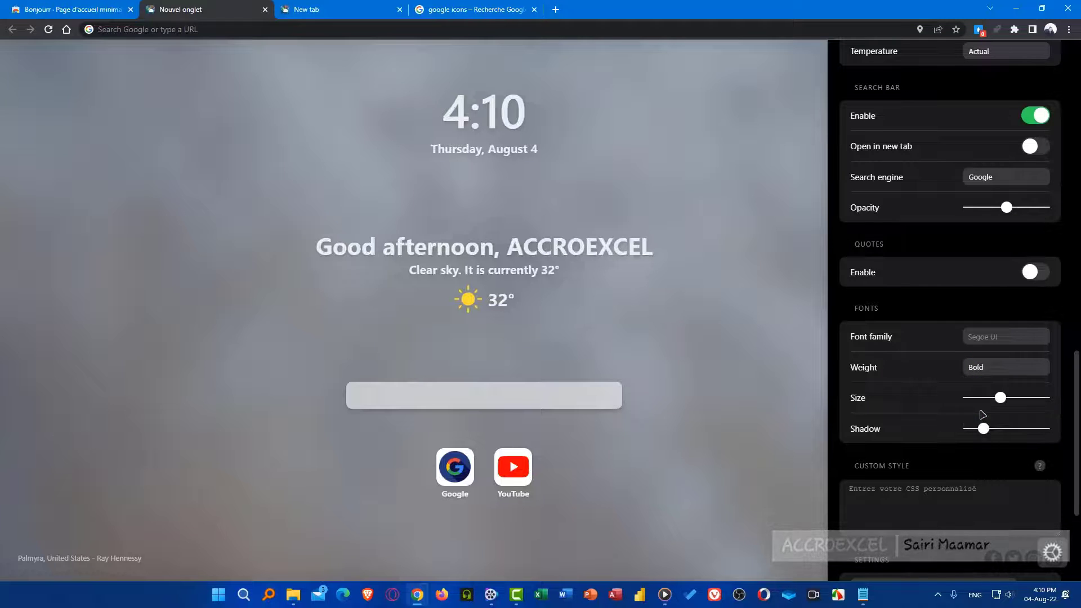
pyautogui.click(986, 370)
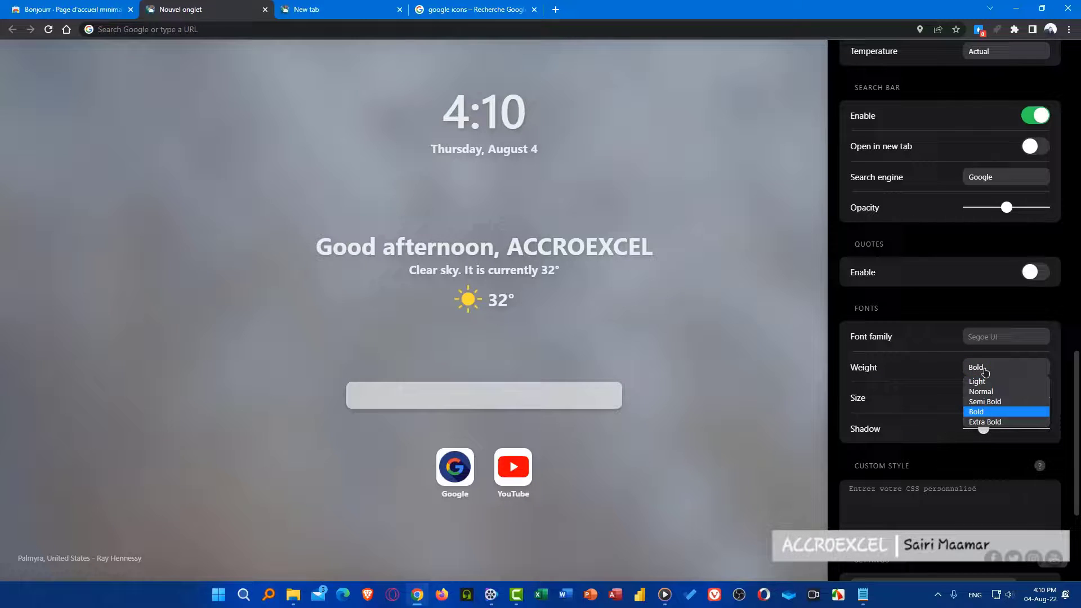
pyautogui.click(1008, 392)
# - Slightly increase the font size and the text shadow
pyautogui.scroll(-2, 1078, 382)
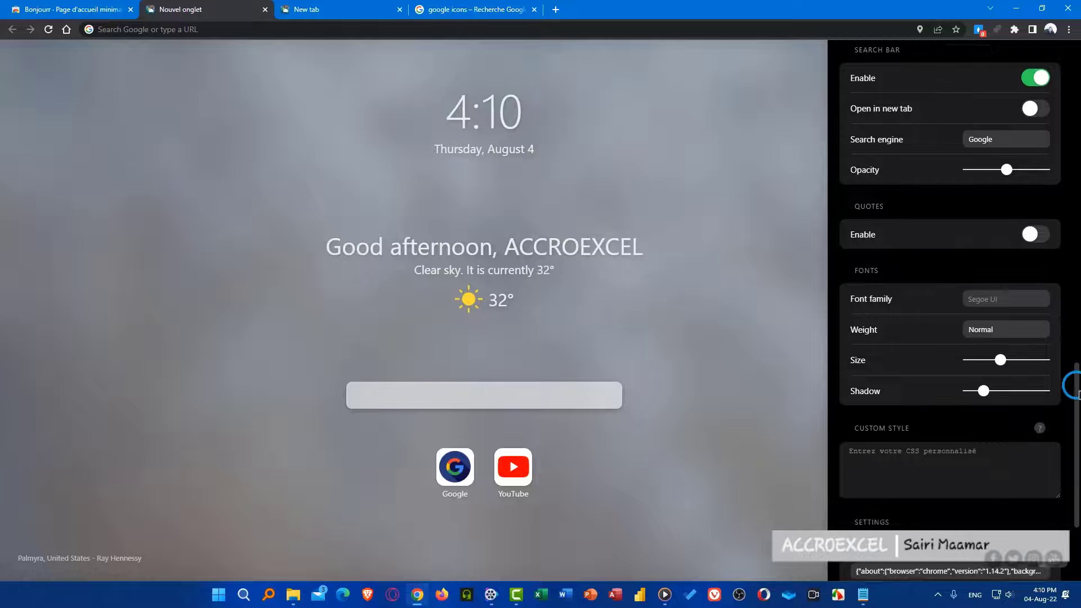
pyautogui.click(1002, 279)
pyautogui.moveTo(1002, 279); pyautogui.dragTo(989, 309)
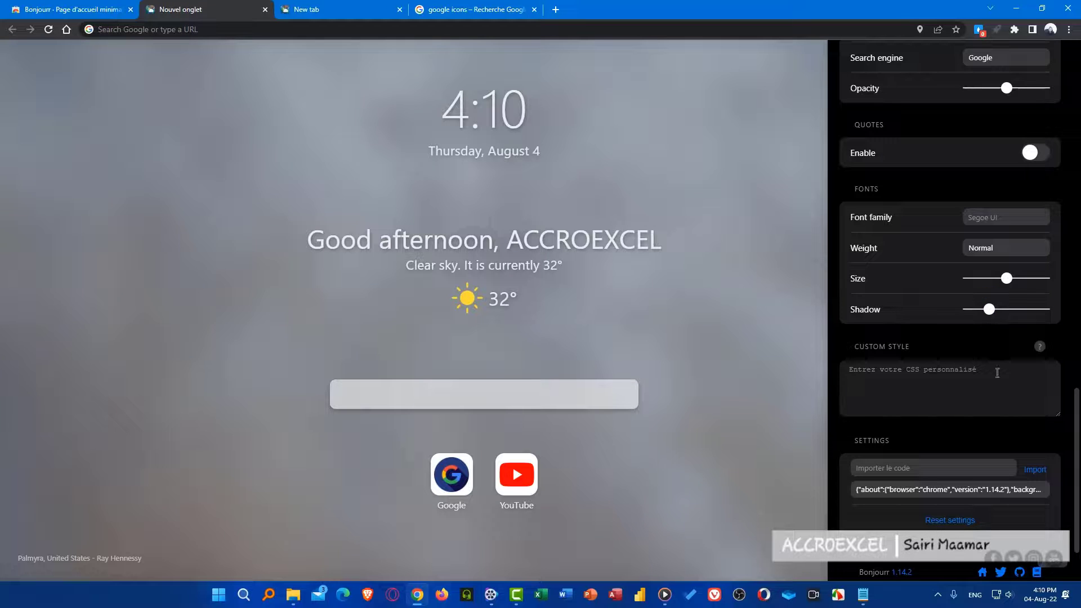
# - Change the background type to Custom and upload the dark blue Windows logo wallpaper as the background
pyautogui.moveTo(1076, 407); pyautogui.dragTo(1076, 174)
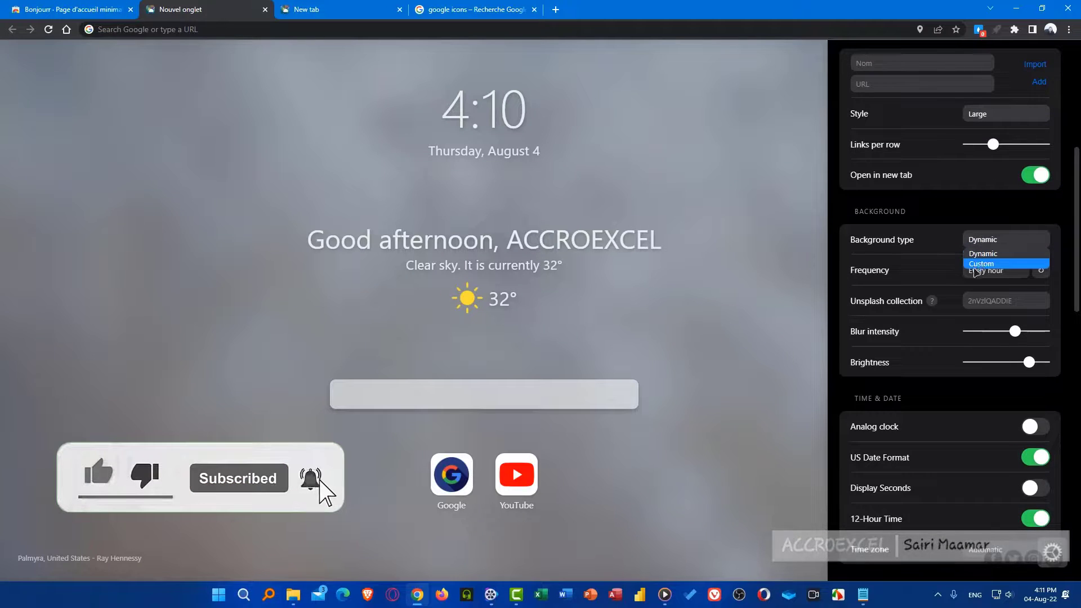
pyautogui.click(980, 263)
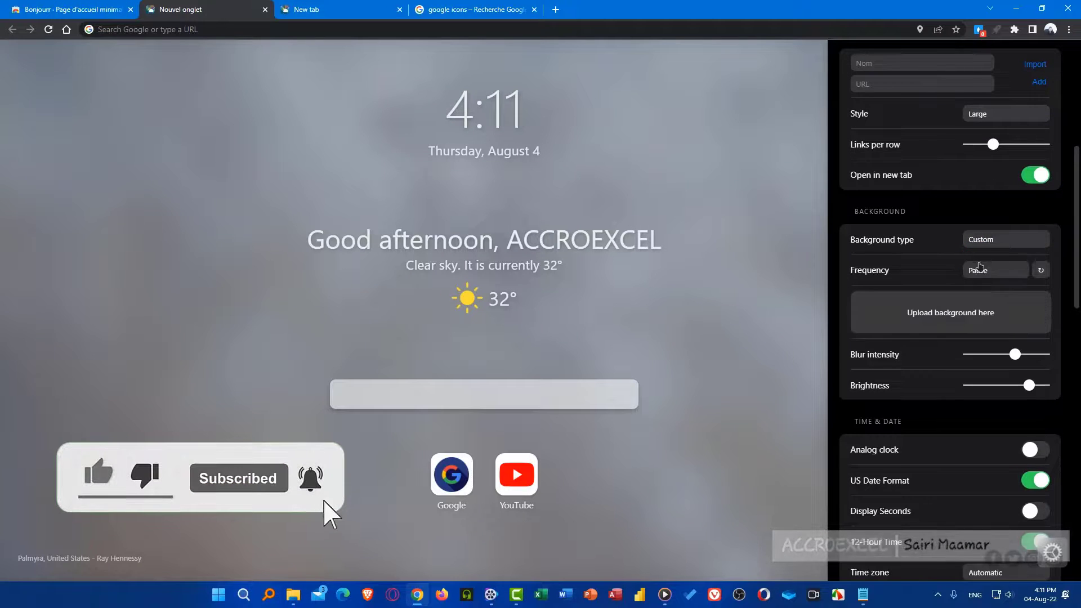
pyautogui.click(951, 329)
pyautogui.click(634, 450)
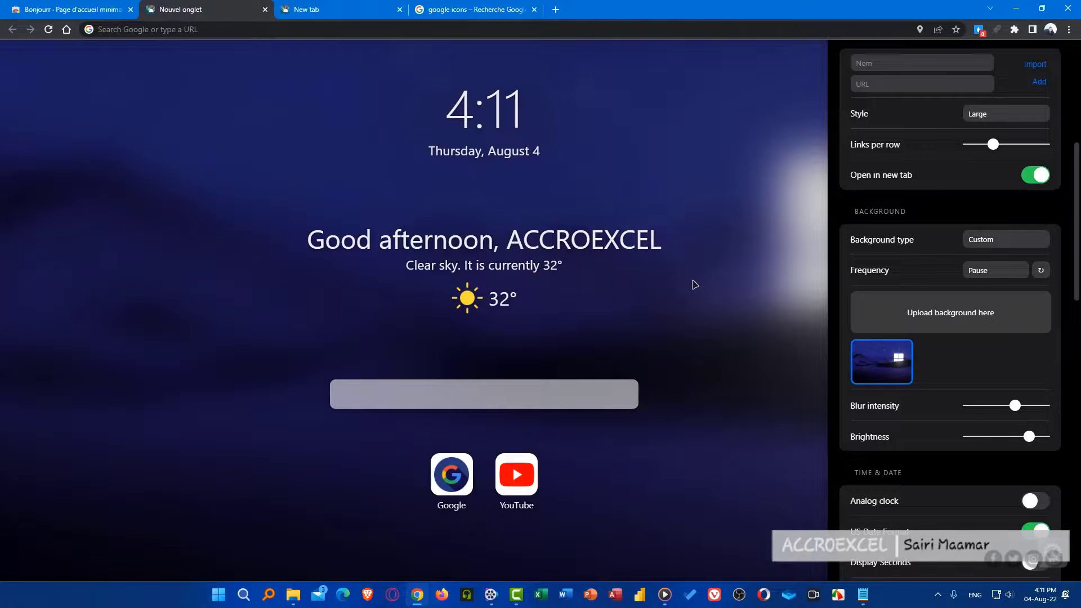
# - Close the settings and open a new tab to check the customized start page
pyautogui.click(693, 284)
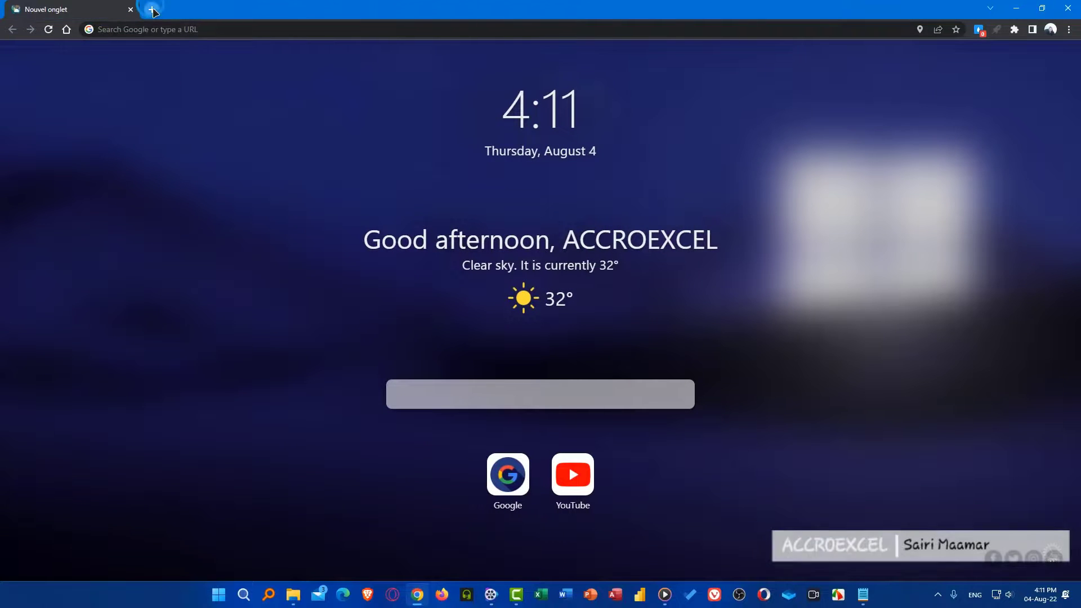
pyautogui.click(152, 11)
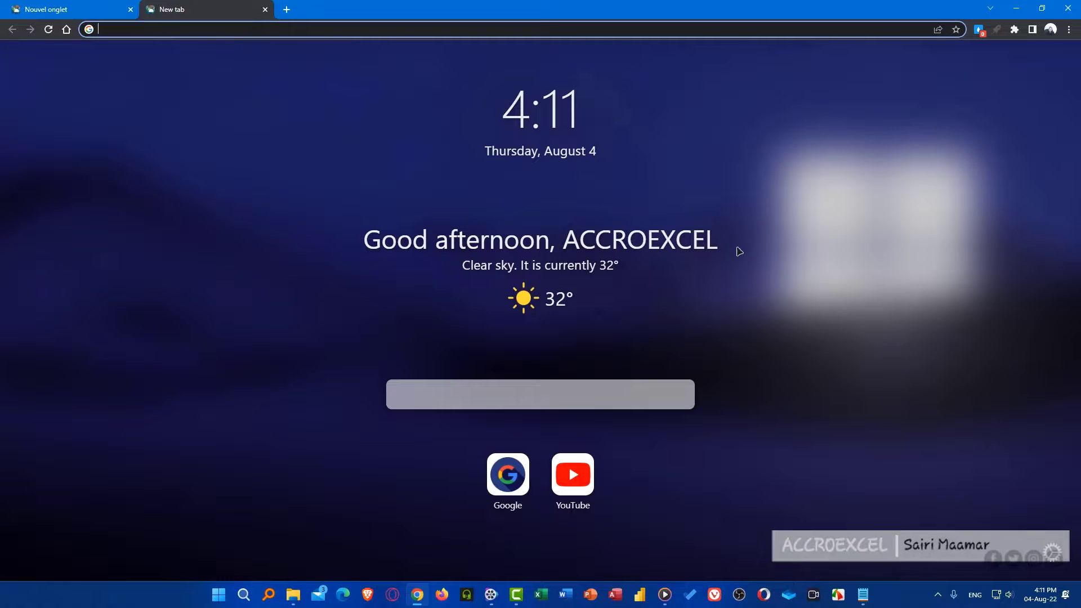